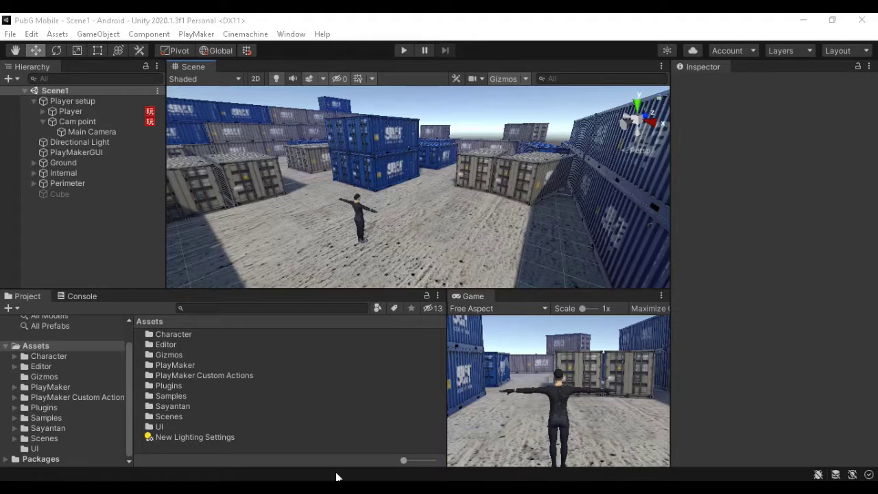
Open Control Freak 1&2.unitypackage from the Documents > Unity Assets folder as a custom package to import
left_click(57, 35)
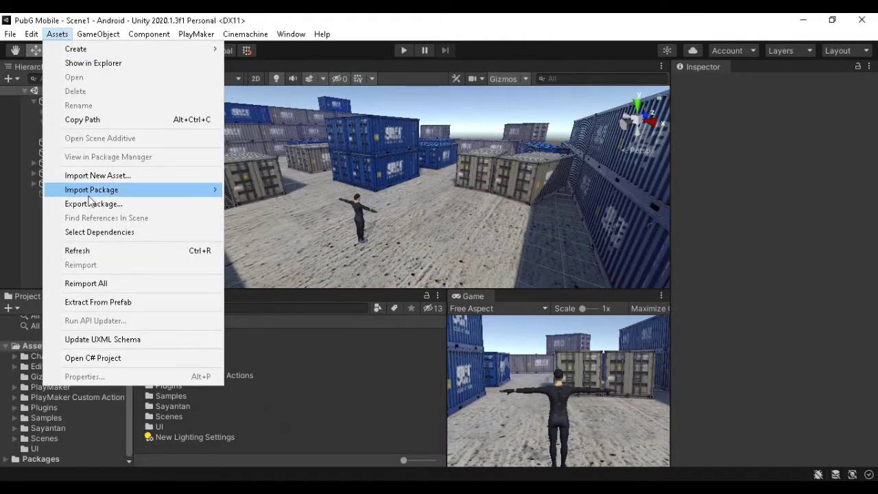
mouse_move(155, 192)
left_click(233, 192)
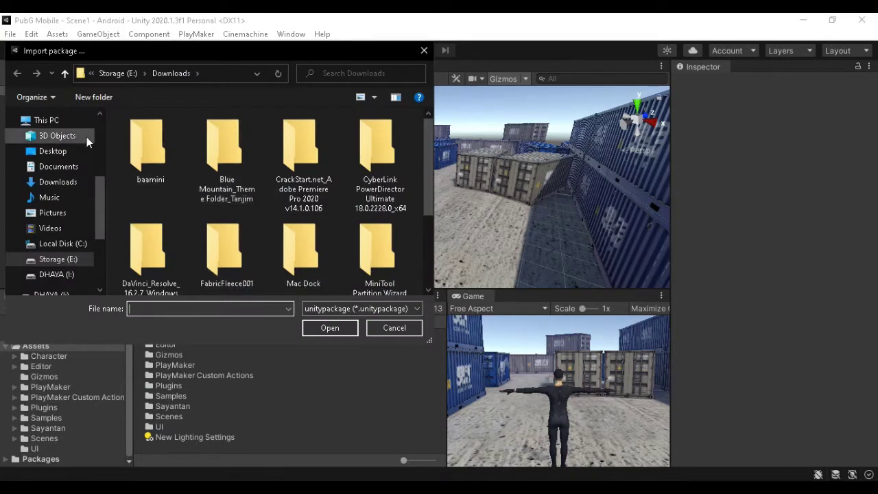
left_click(61, 73)
double_click(146, 148)
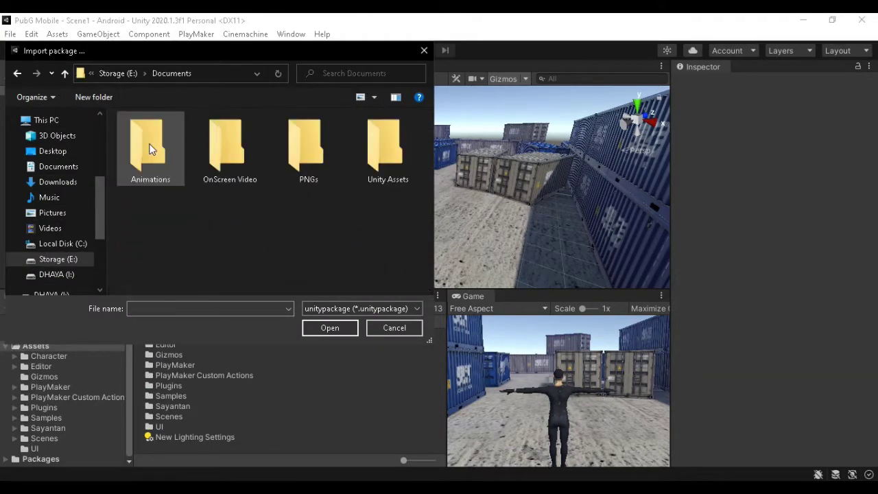
double_click(367, 153)
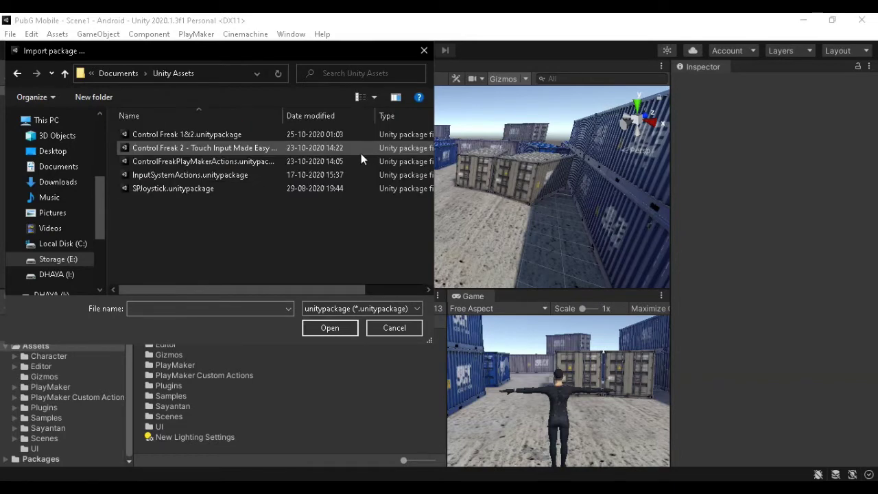
left_click(183, 133)
left_click(314, 328)
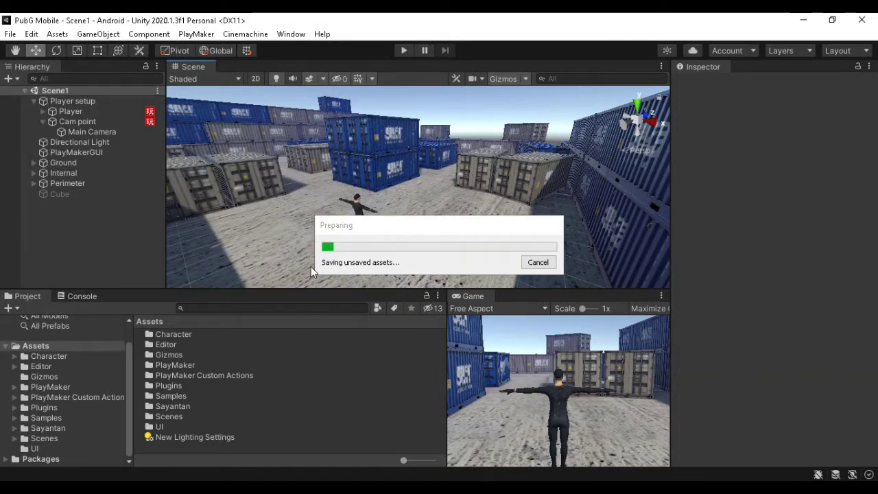
Review the contents of the Control Freak 1&2 package and import all of its items into the project
scroll(578, 309, "down", 6)
scroll(578, 315, "down", 15)
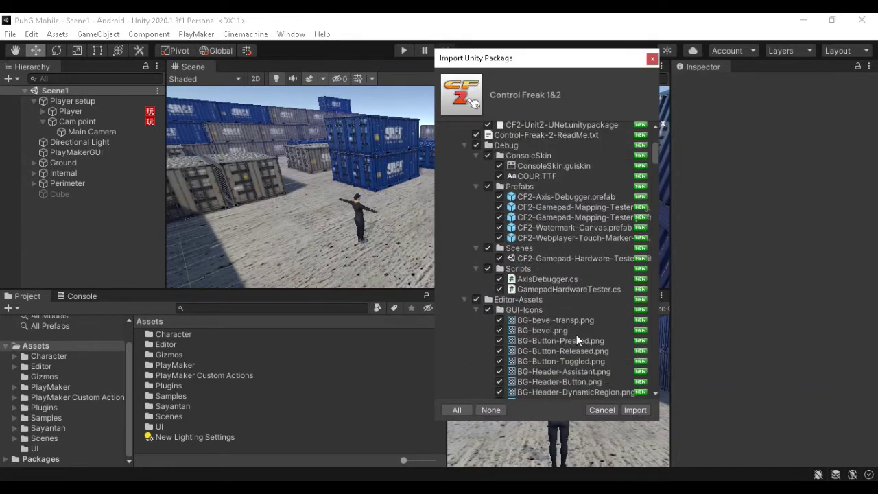
scroll(584, 300, "down", 15)
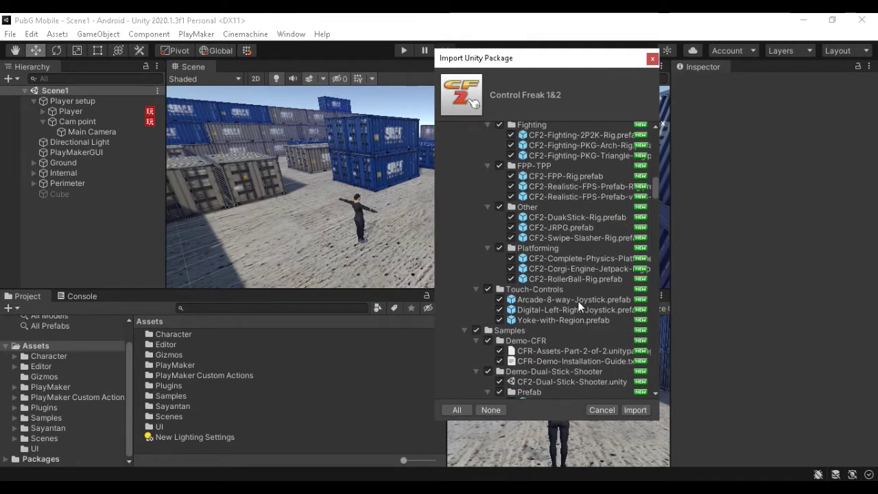
scroll(572, 306, "down", 15)
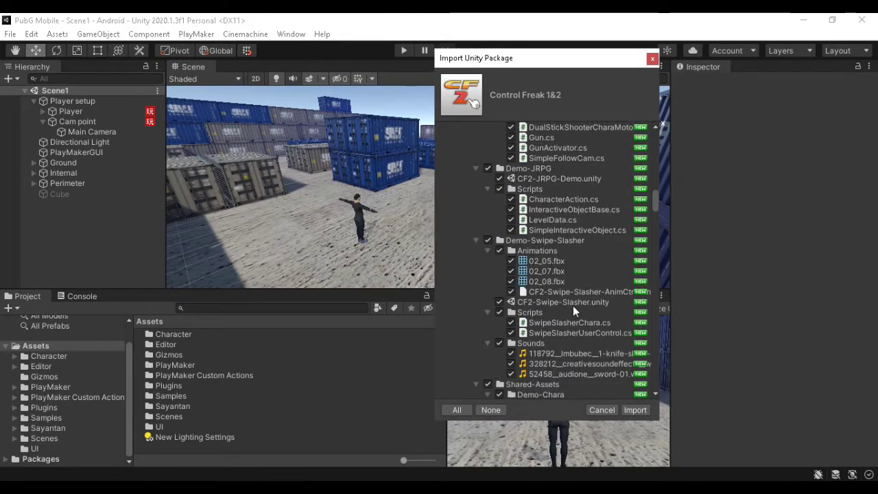
scroll(581, 313, "down", 15)
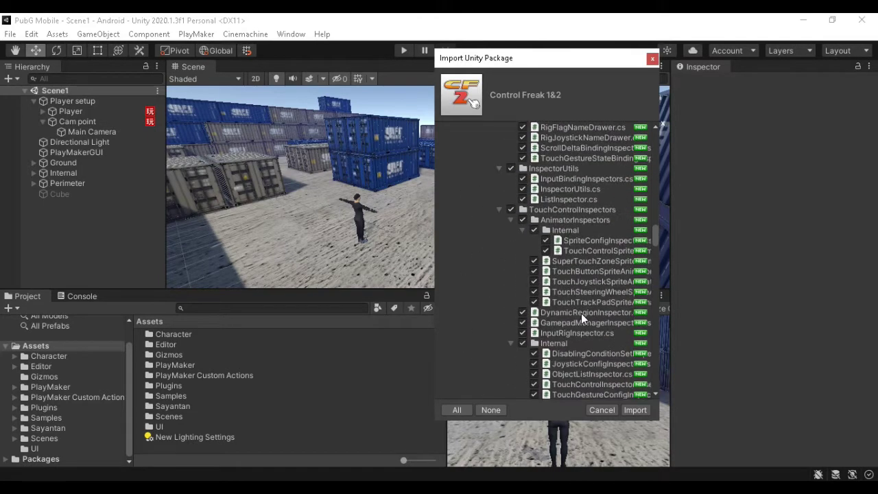
scroll(585, 300, "down", 15)
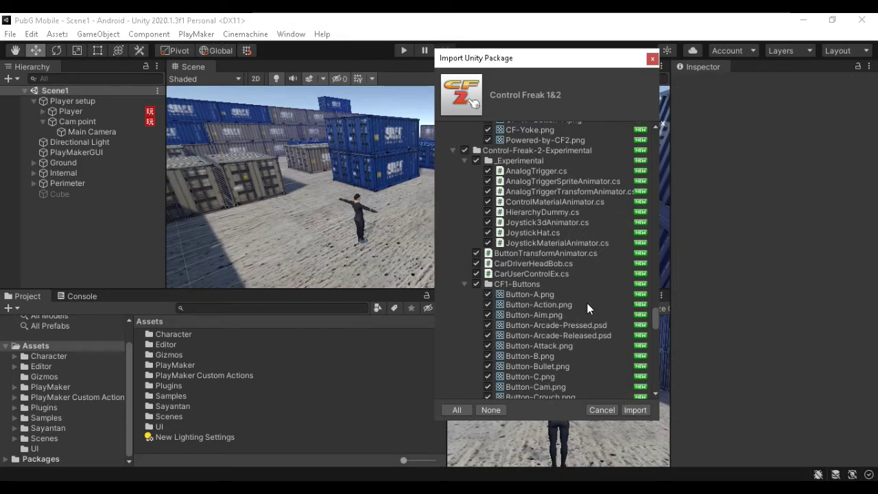
scroll(587, 303, "down", 15)
scroll(591, 321, "down", 5)
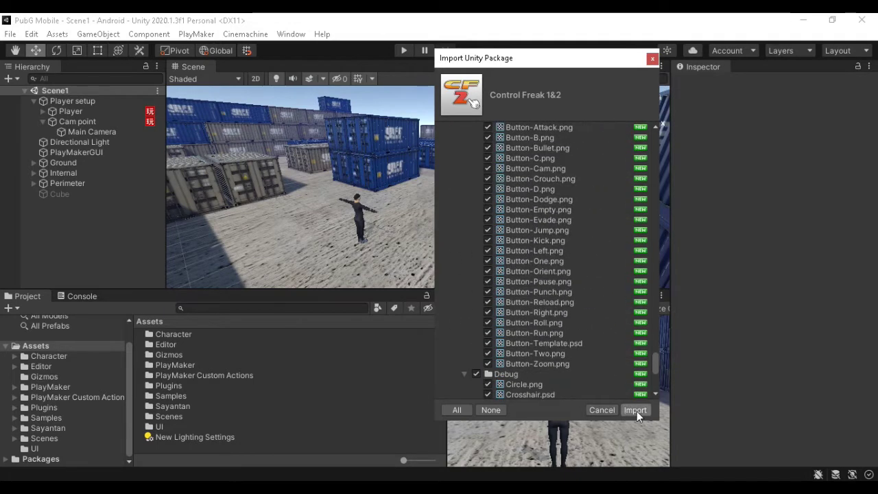
left_click(635, 409)
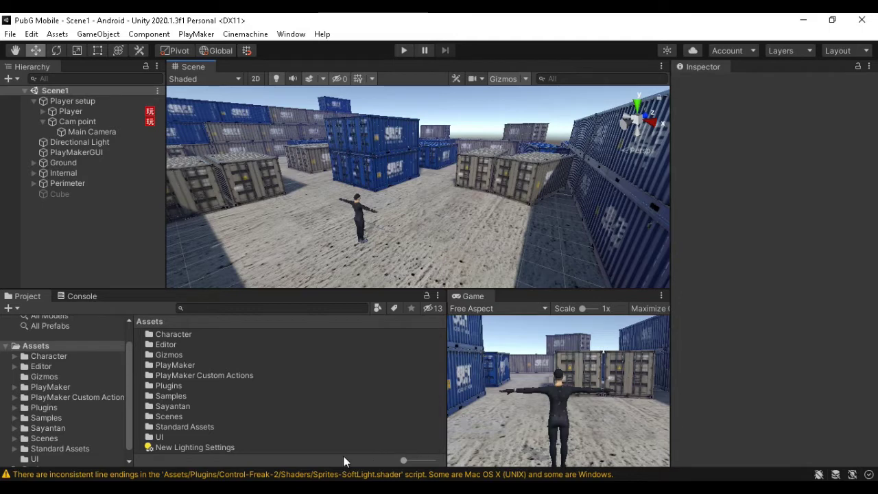
Check the console errors and delete the Control-Freak-2-Experimental folder from Assets/Plugins
left_click(91, 297)
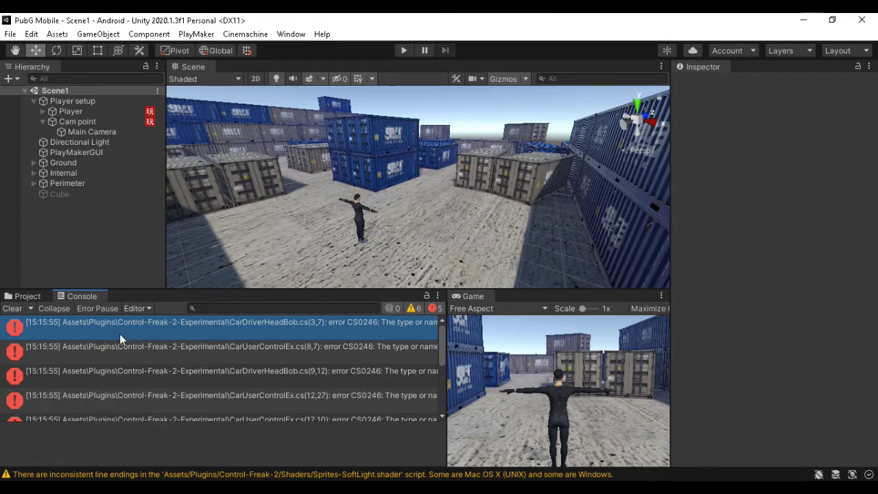
left_click(35, 295)
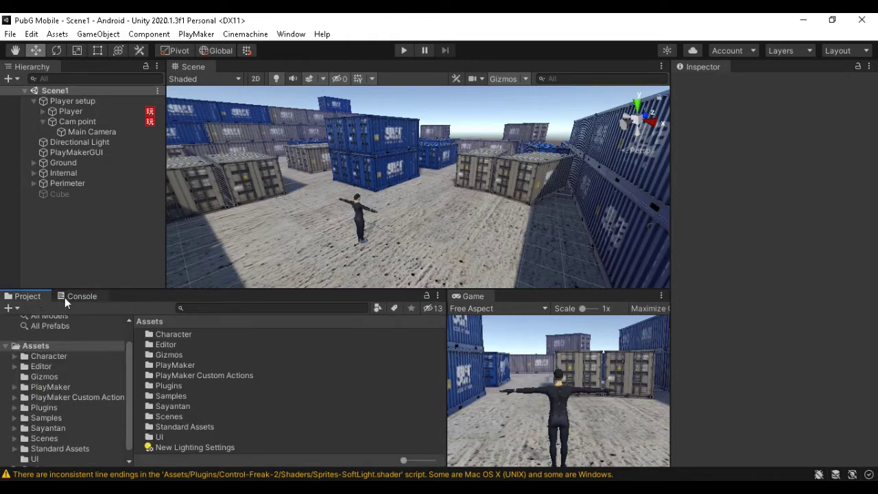
double_click(212, 386)
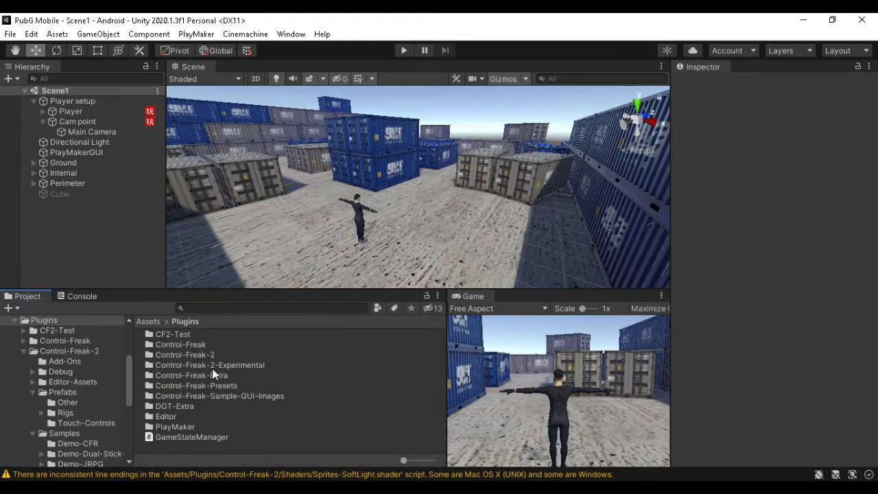
left_click(220, 365)
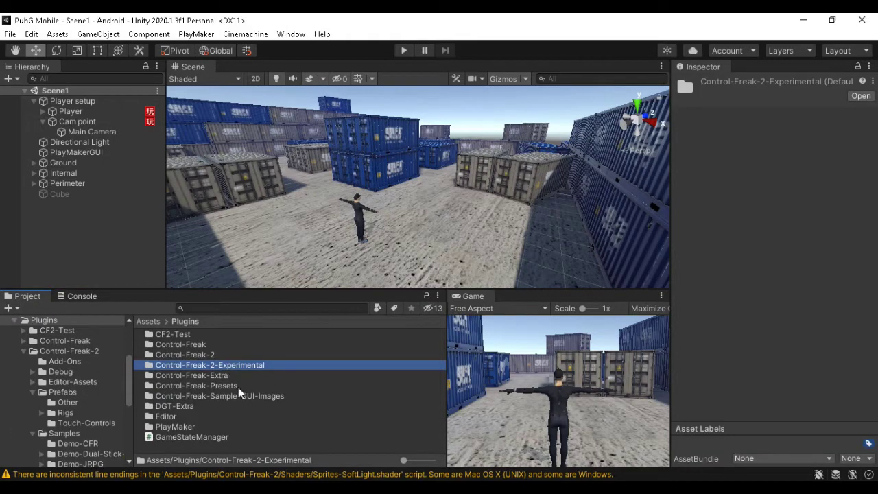
key("Delete")
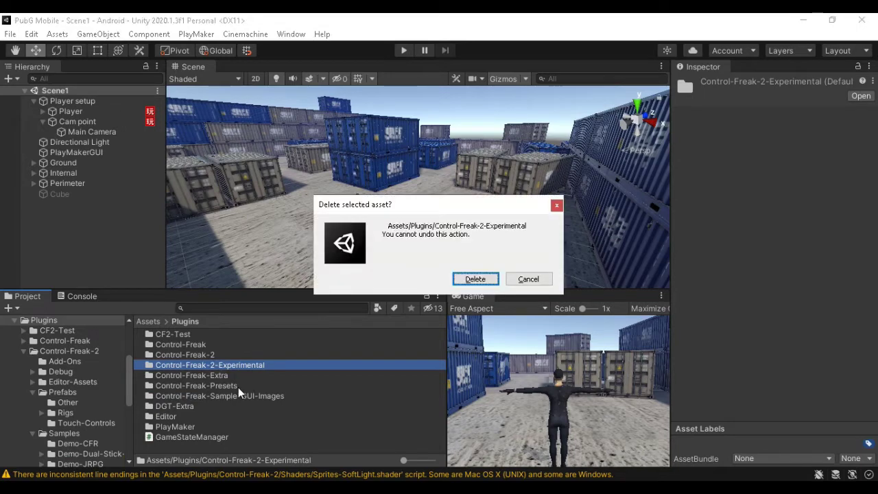
key("Return")
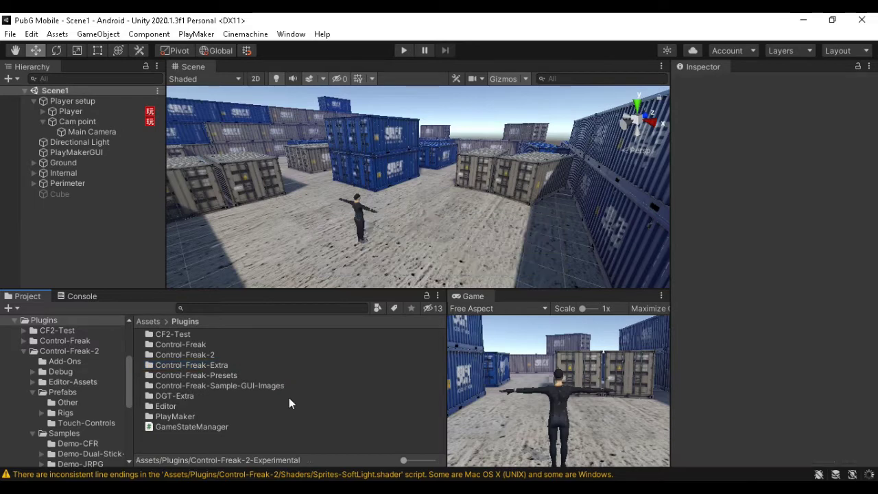
Import all scripts of the ControlFreakPlayMakerActions.unitypackage custom package into the project
left_click(189, 417)
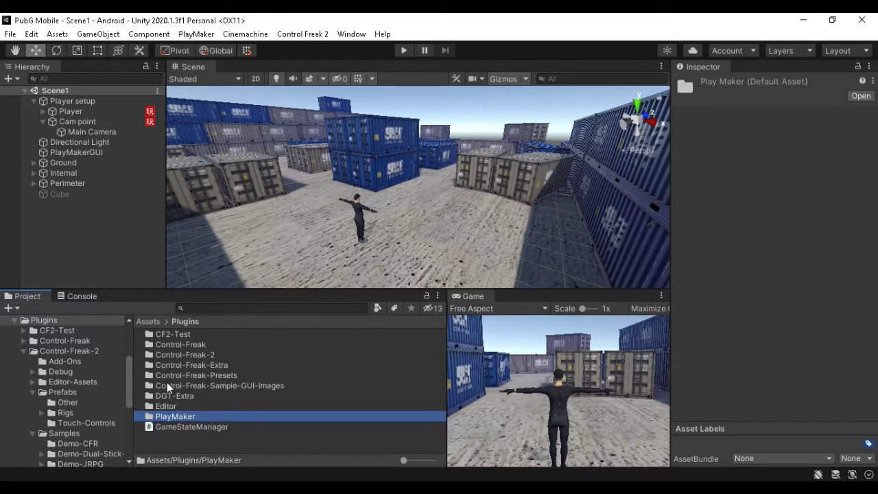
left_click(9, 35)
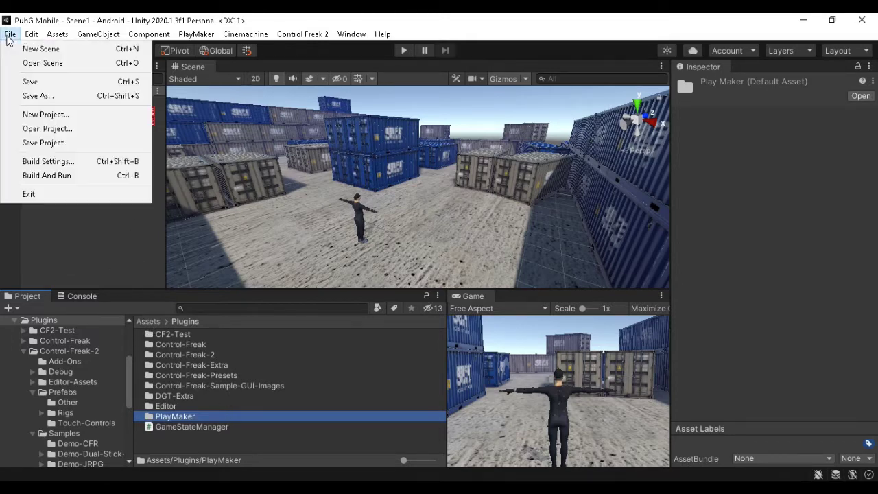
mouse_move(57, 35)
mouse_move(176, 193)
left_click(247, 189)
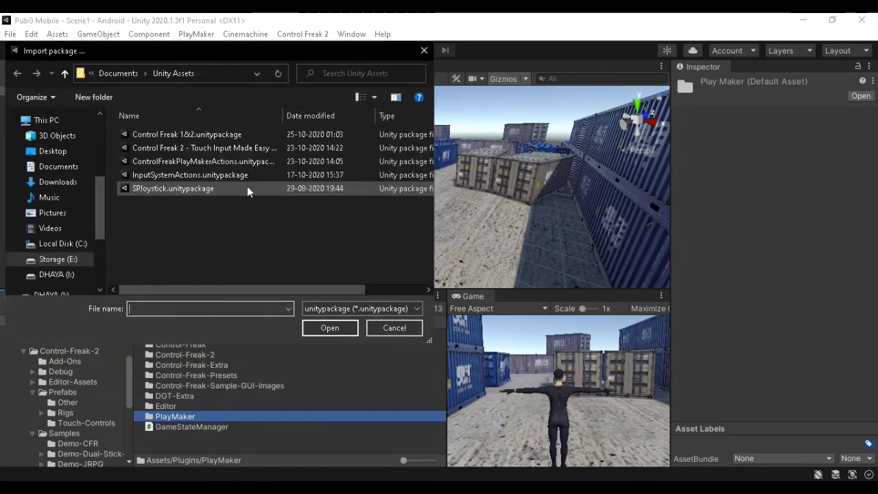
left_click(157, 162)
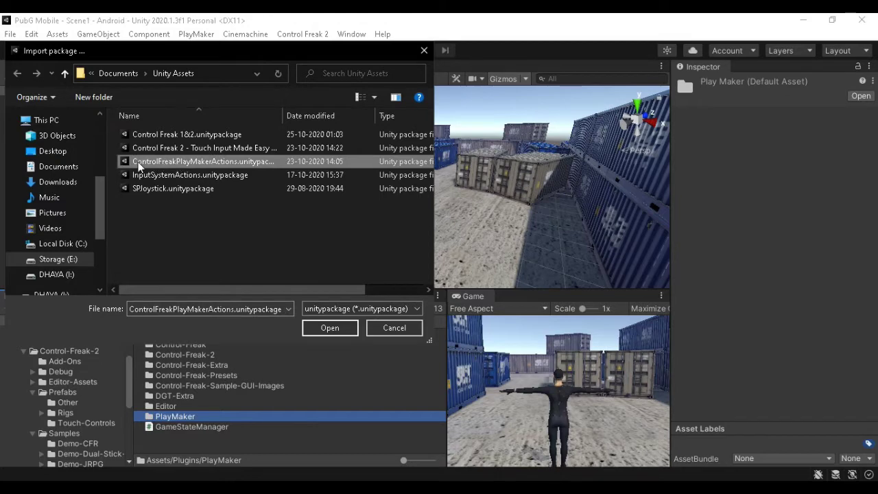
left_click(325, 329)
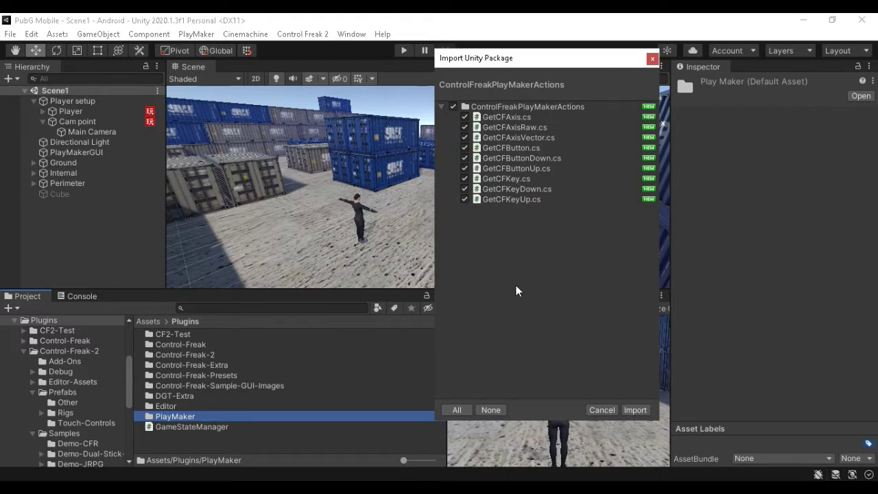
left_click(634, 410)
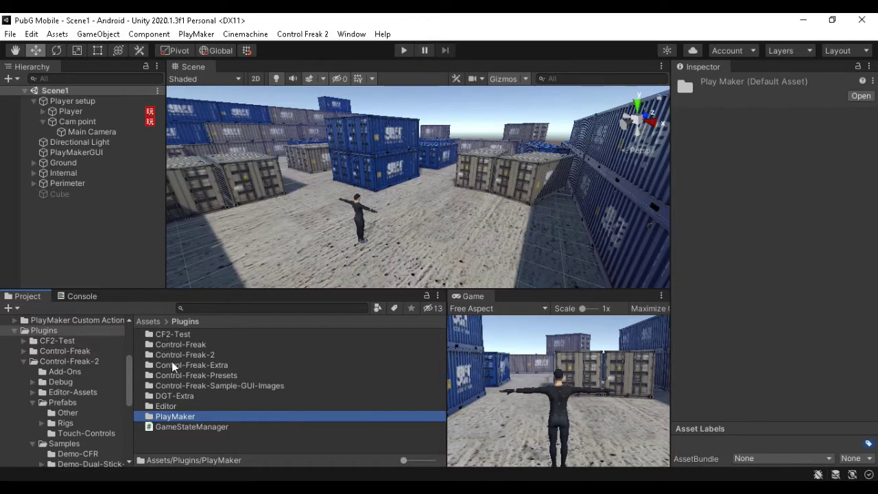
Add the CF-Platformer-3-buttons prefab from Control-Freak-Presets to the scene root and rename its Walk stick to Run
double_click(189, 375)
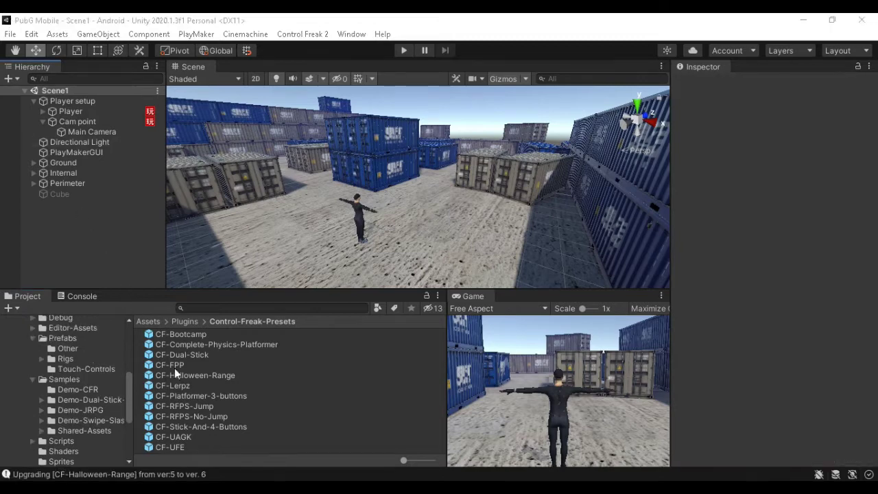
left_click_drag(216, 395, 105, 218)
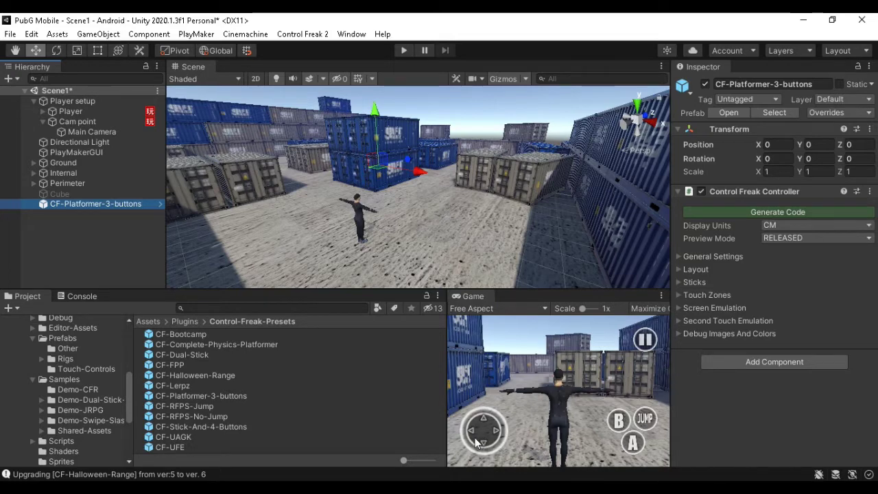
left_click(678, 282)
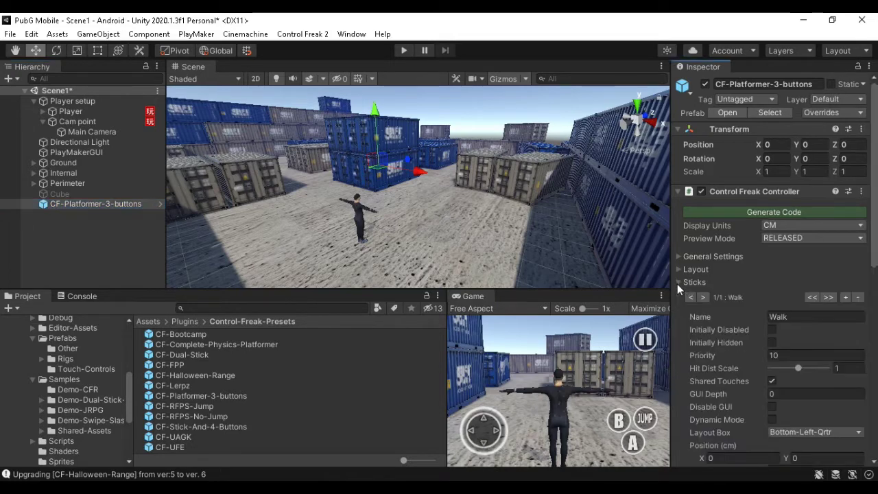
left_click(800, 318)
type("Run")
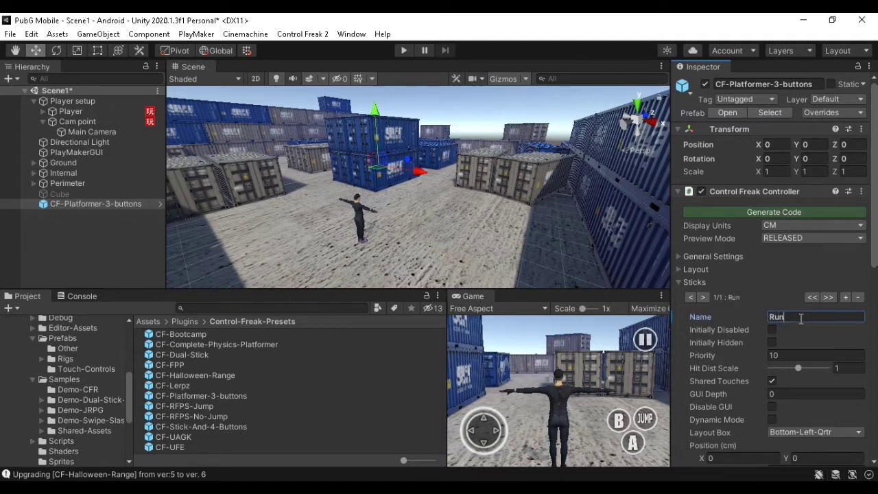
Set the Run stick's Base Released Tex to the light grey, ring-shaped Stick-360 texture
scroll(734, 354, "down", 3)
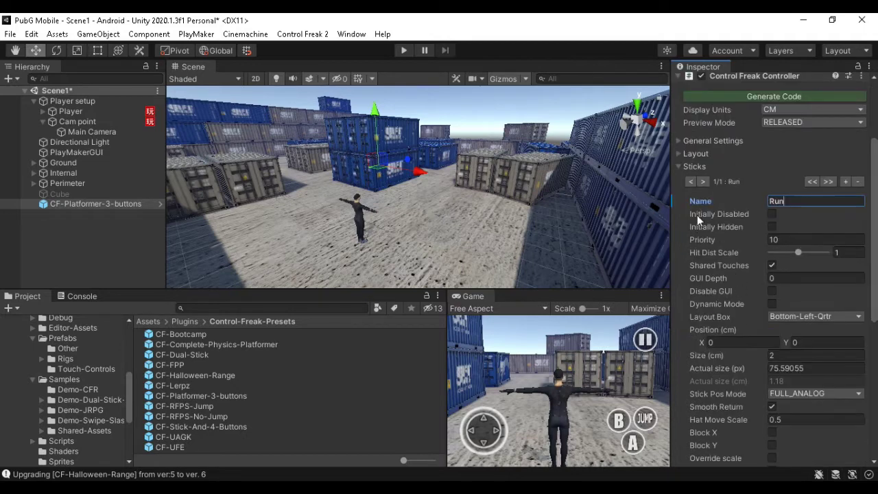
scroll(730, 314, "down", 3)
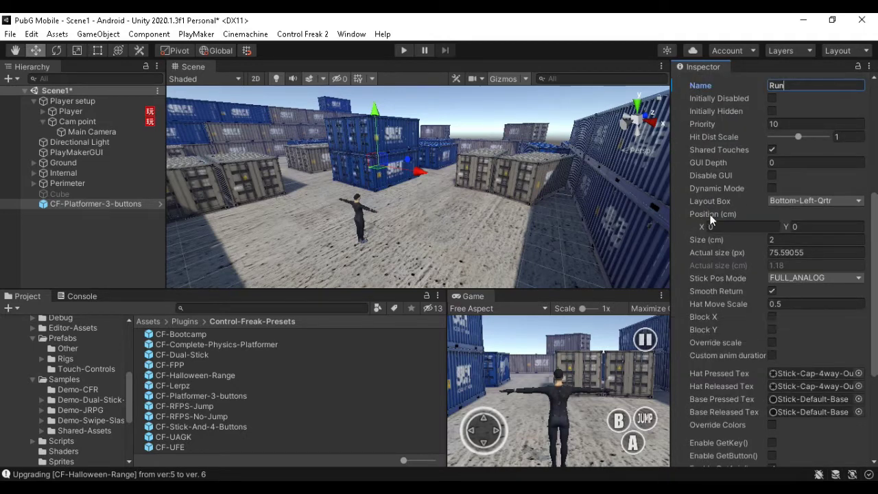
scroll(738, 382, "down", 3)
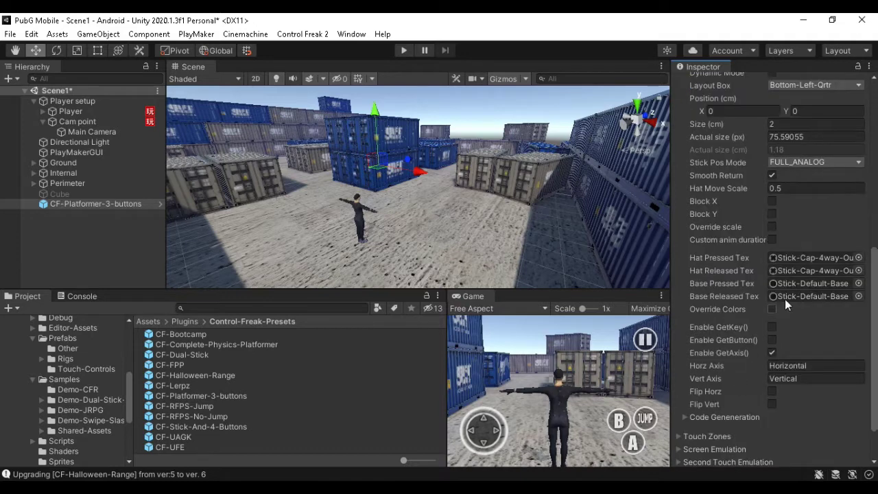
left_click(859, 298)
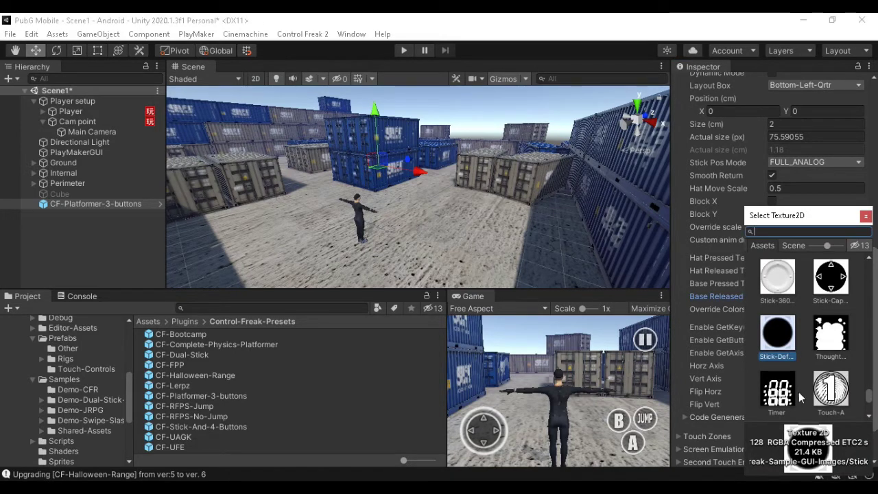
scroll(802, 374, "up", 2)
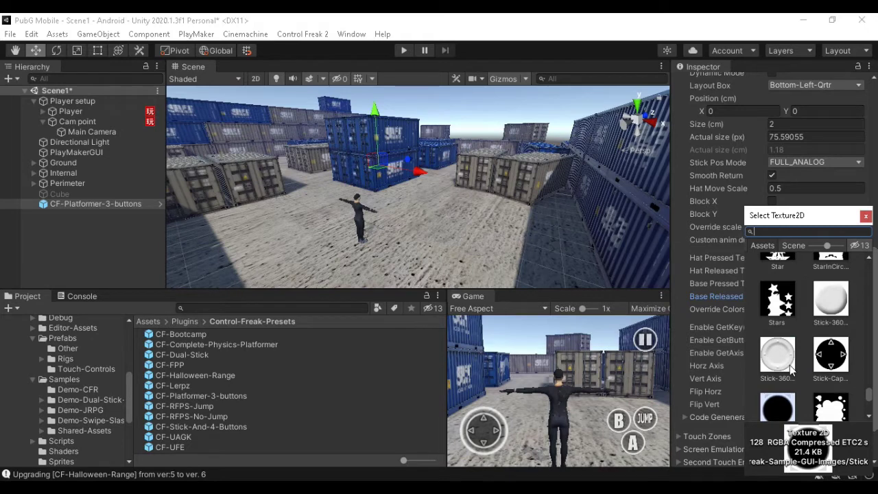
left_click(791, 369)
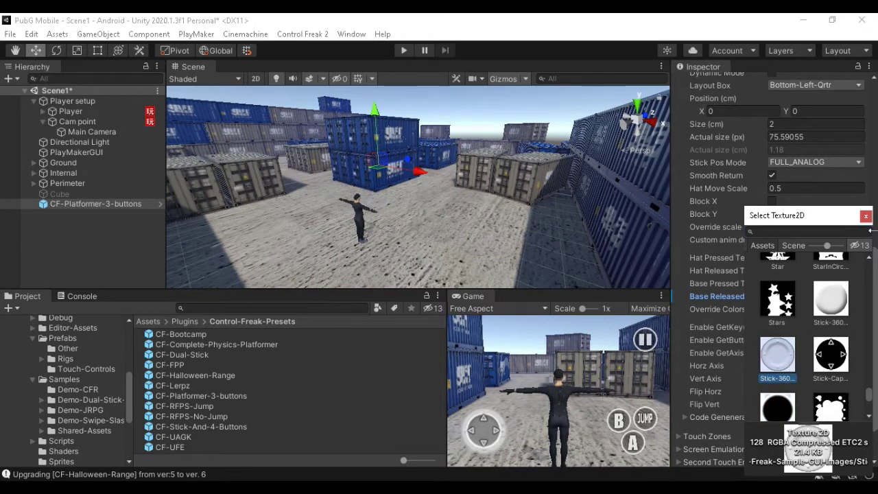
double_click(792, 369)
Set the Run stick's Hat Released Tex to the Stick-360-Base texture
left_click(858, 270)
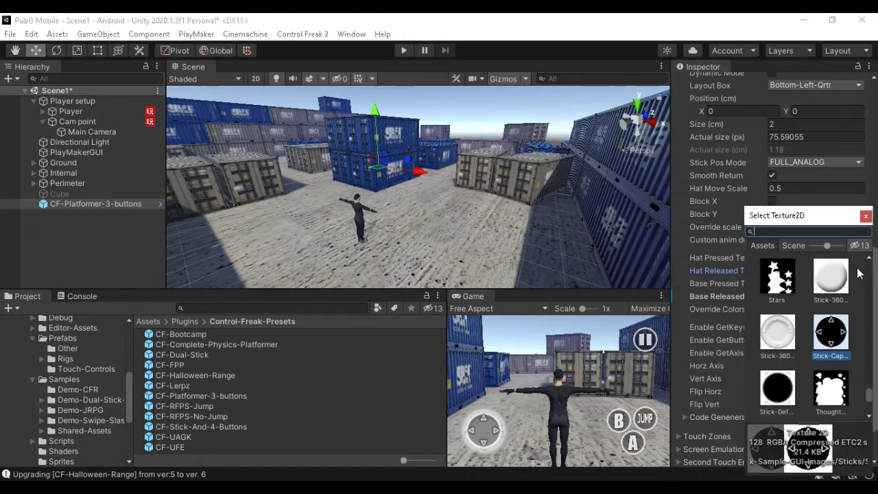
left_click(830, 288)
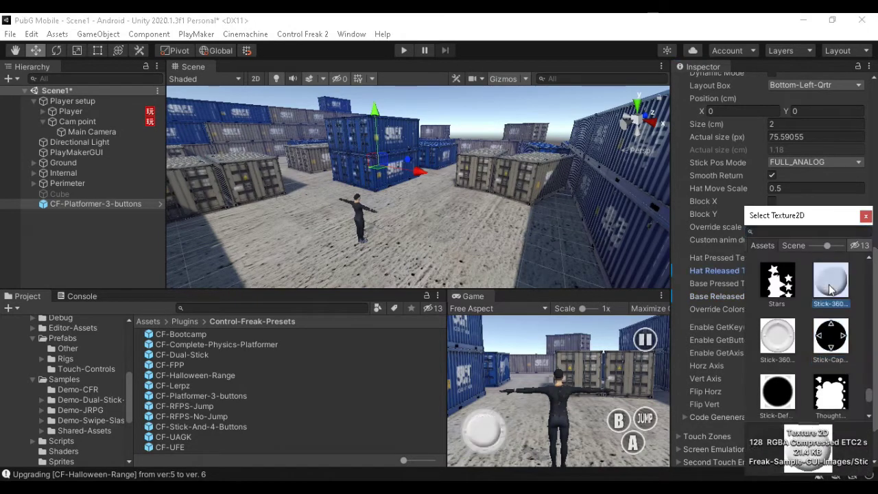
left_click(865, 216)
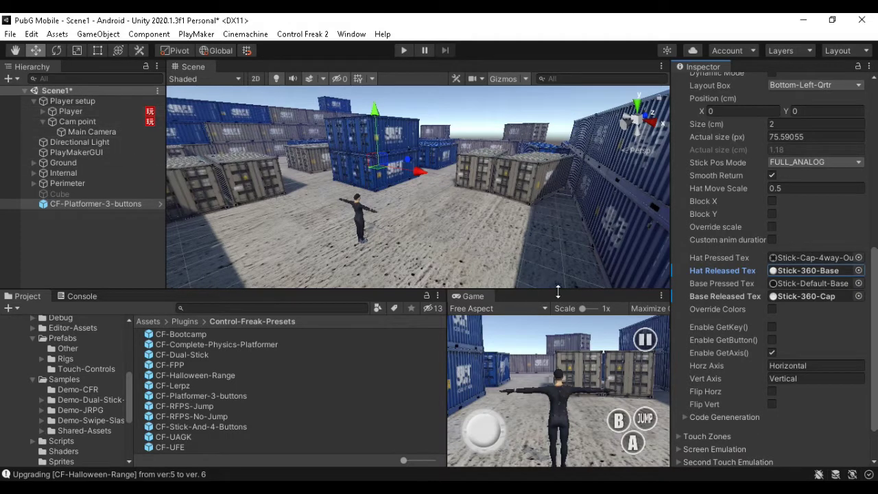
Open the Player object's Controls FSM for editing and disable the Get Axis Vector action in State 1
left_click(83, 109)
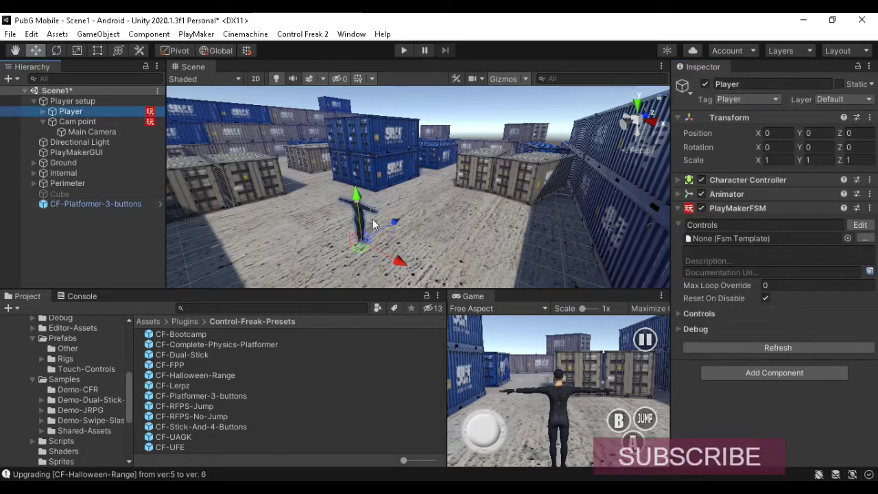
left_click(860, 225)
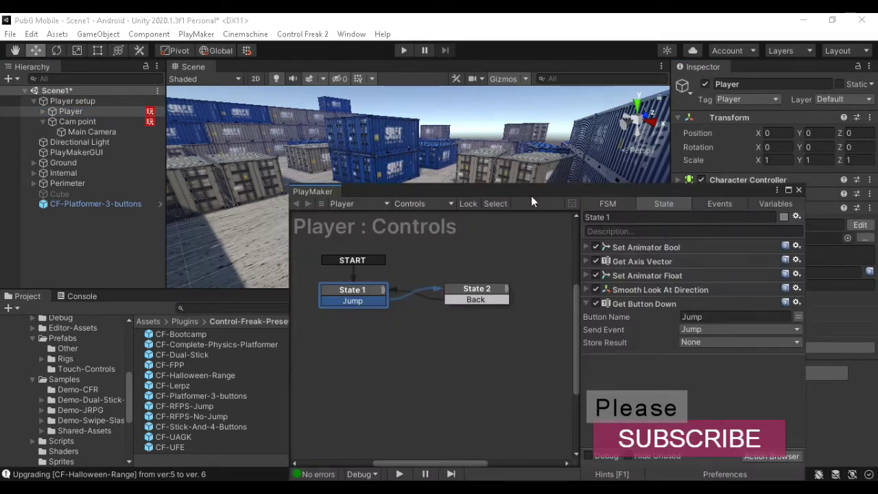
left_click_drag(534, 191, 387, 111)
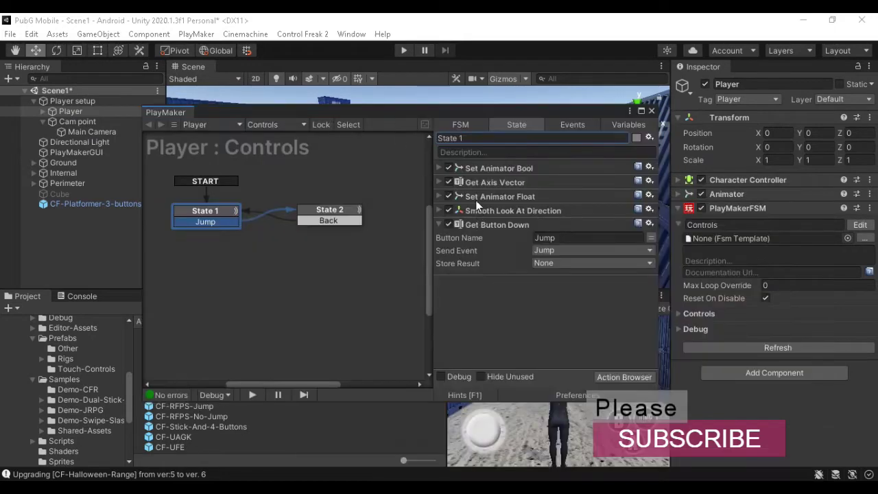
left_click(439, 181)
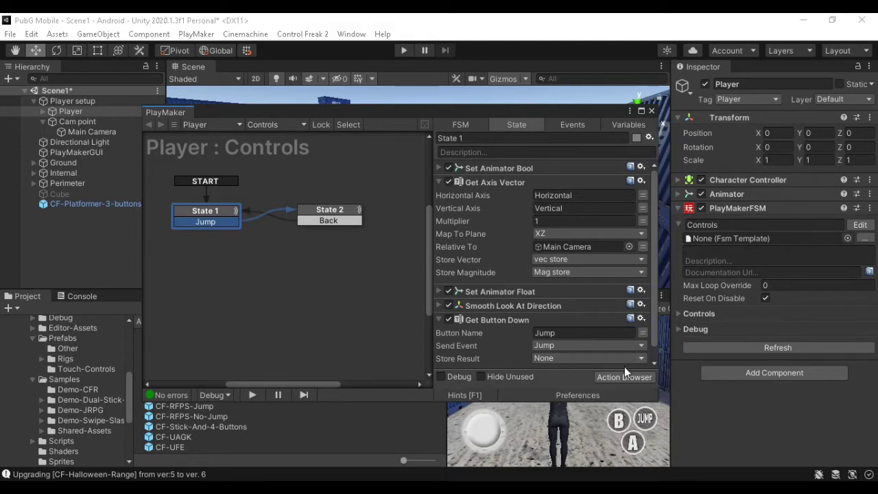
left_click(448, 181)
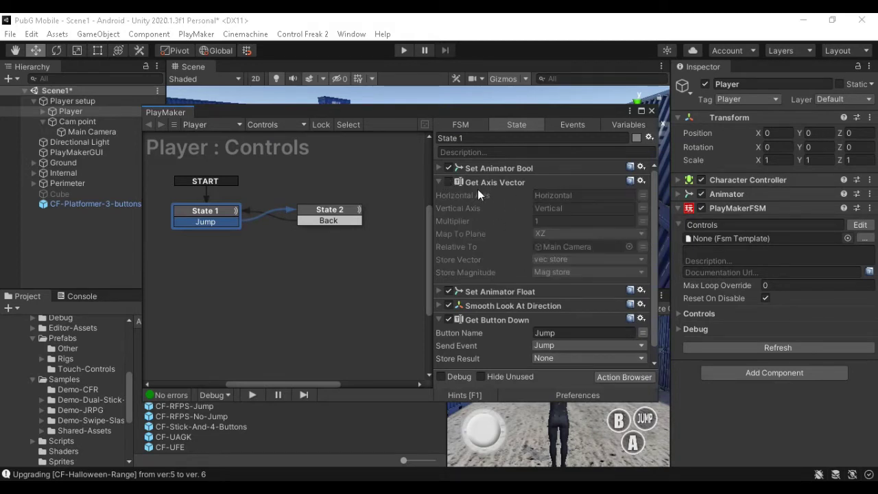
Insert a Get CF Axis Vector action into State 1 directly above the disabled Get Axis Vector action
left_click(528, 182)
left_click(625, 377)
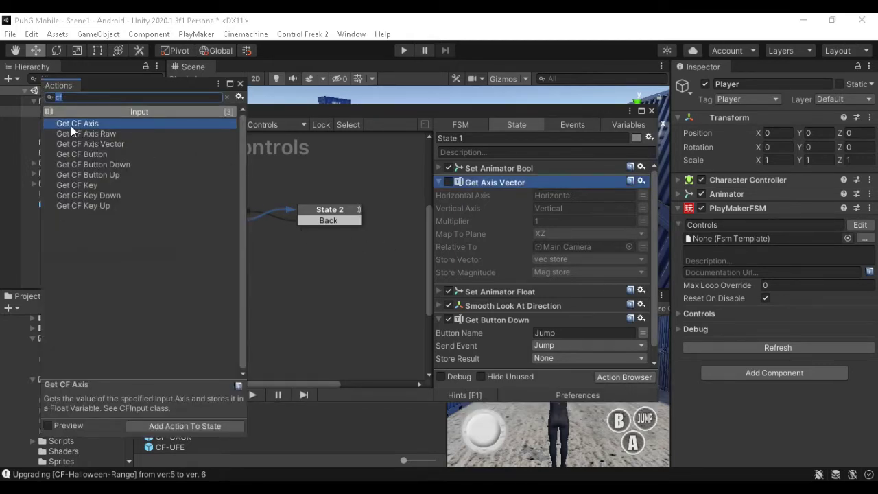
key("End")
left_click(96, 144)
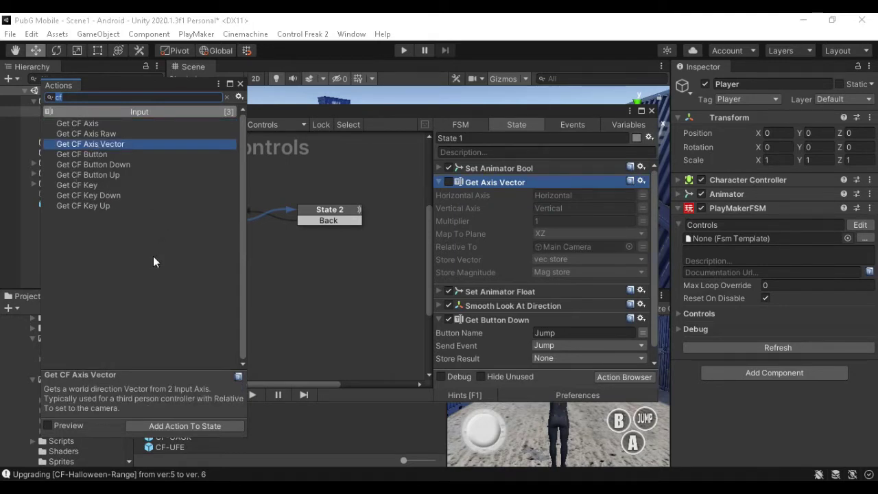
key("Return")
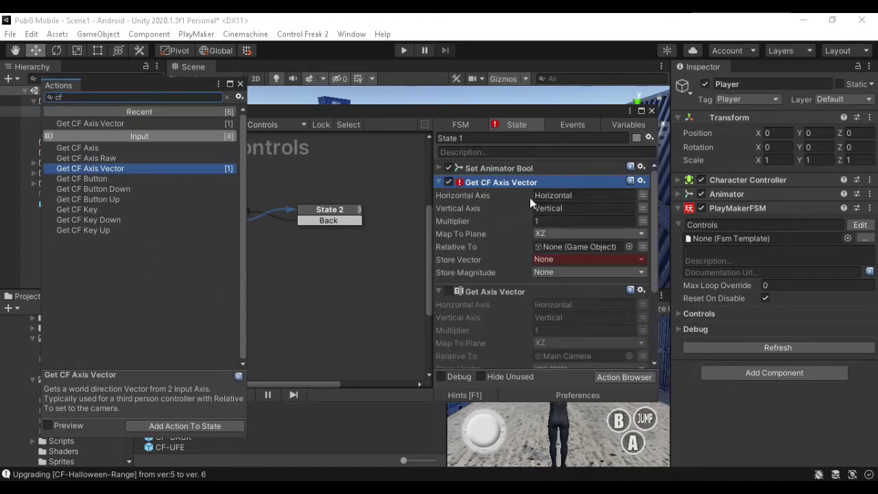
left_click(239, 84)
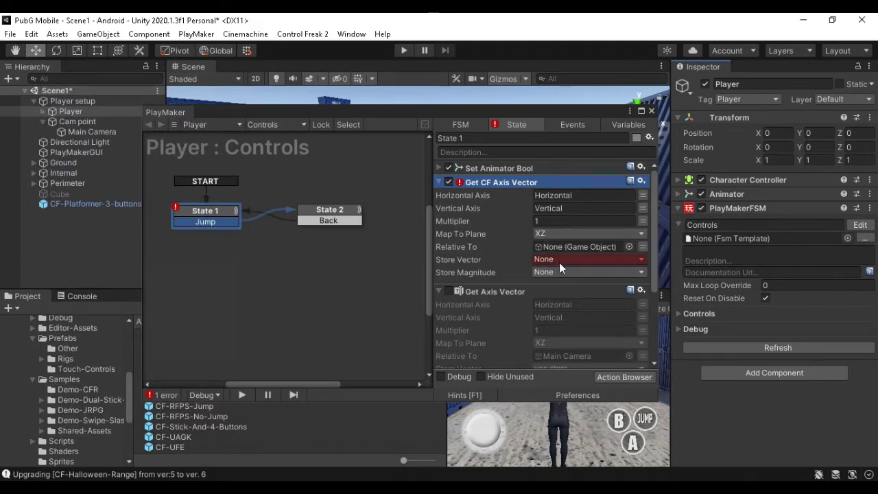
Set the Get CF Axis Vector action's Store Vector to vec store and its Store Magnitude to Mag store
scroll(521, 319, "down", 1)
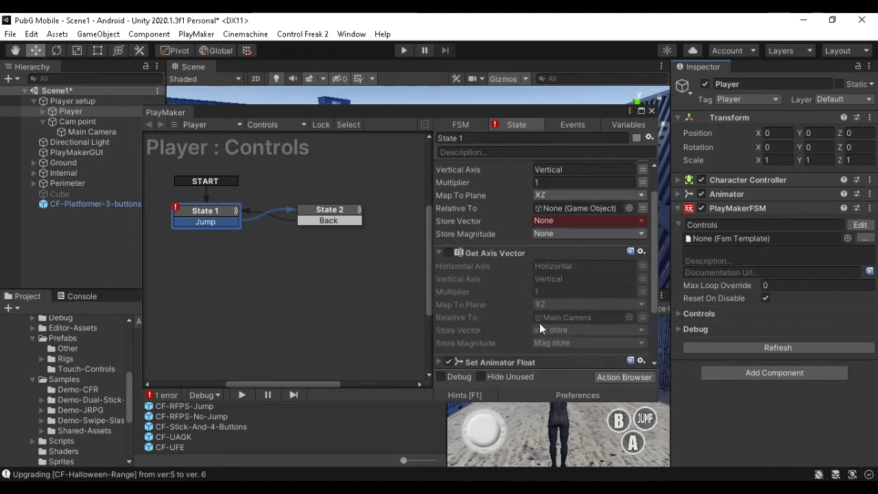
left_click(591, 221)
left_click(595, 247)
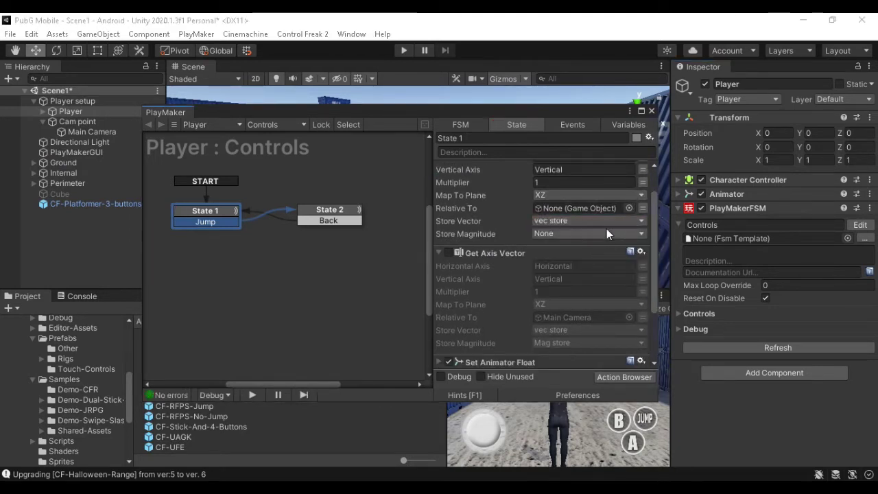
left_click(610, 233)
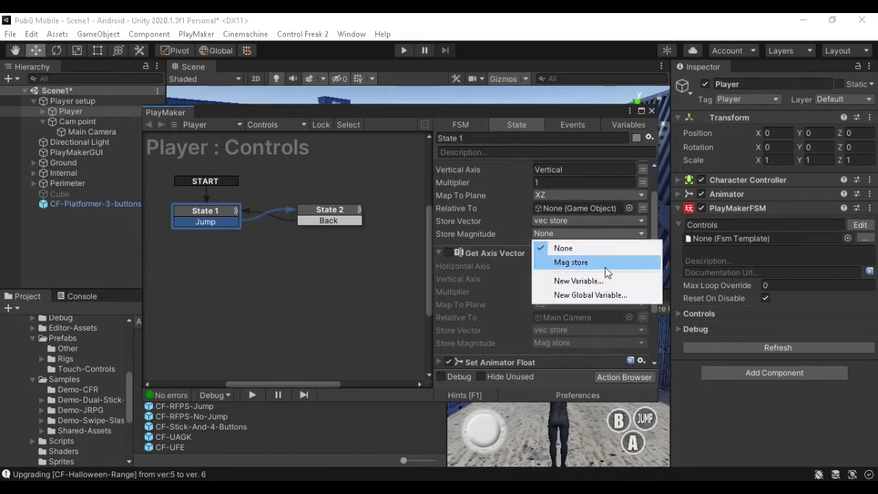
left_click(605, 266)
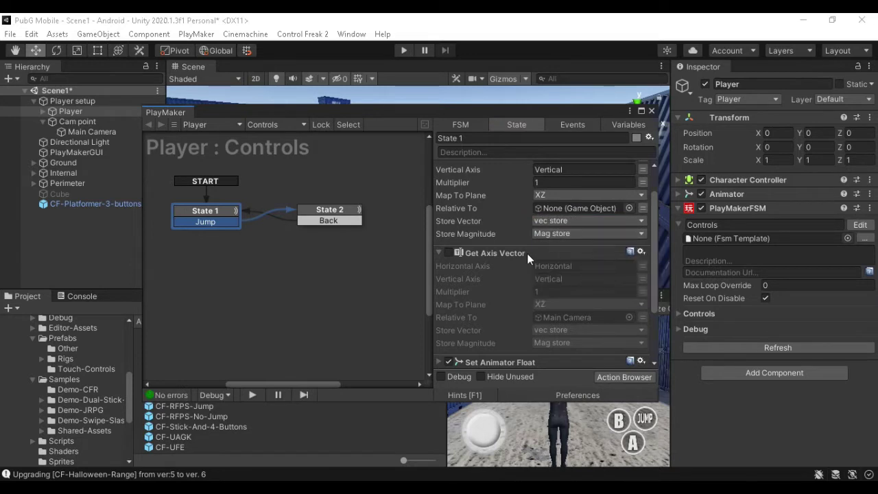
left_click(438, 251)
scroll(505, 240, "up", 2)
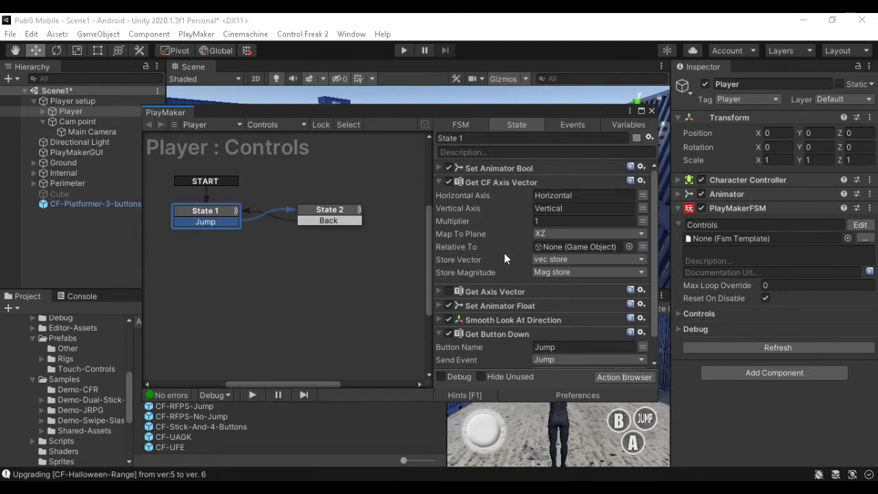
Run the game, test moving the character with the on-screen joystick, and stop play mode
left_click_drag(513, 111, 232, 98)
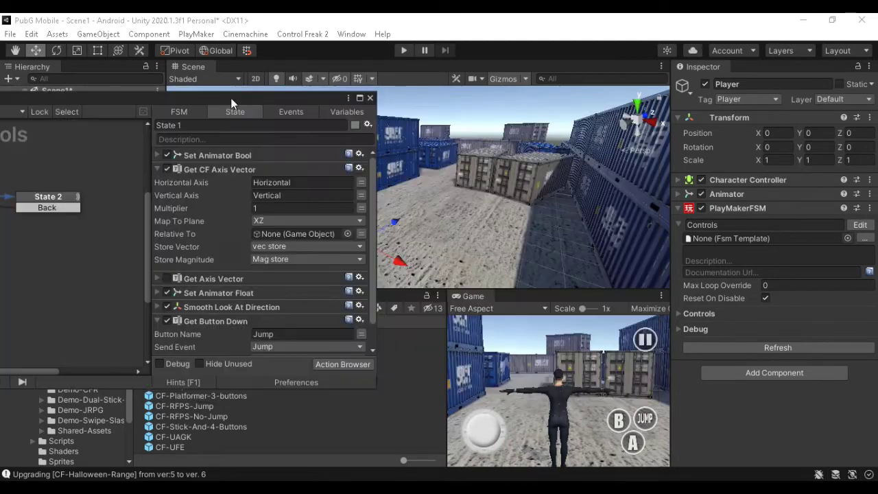
left_click(403, 50)
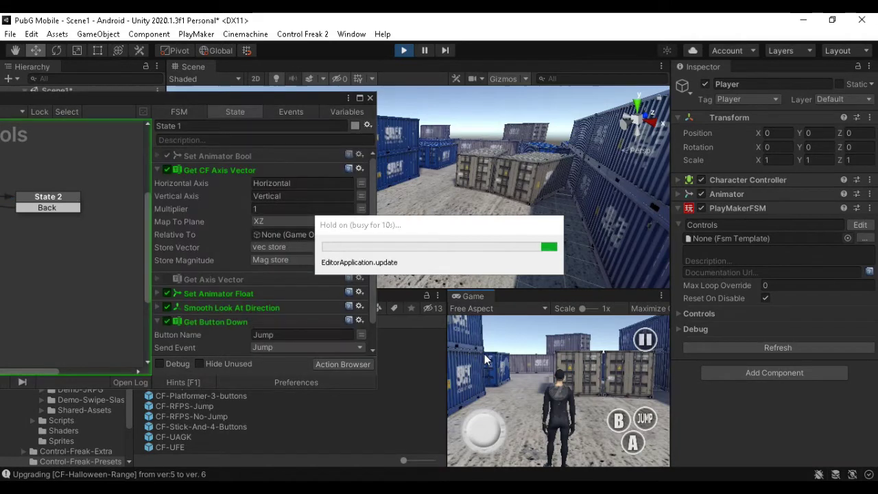
left_click_drag(484, 354, 372, 432)
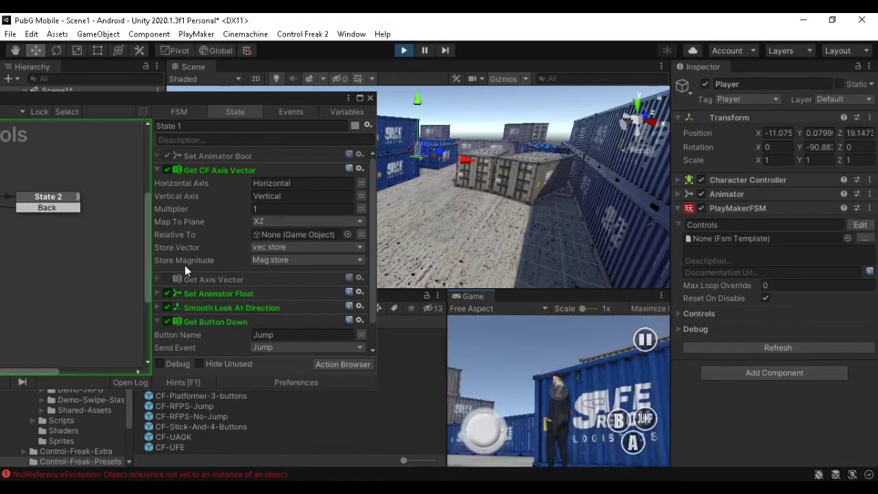
left_click(404, 52)
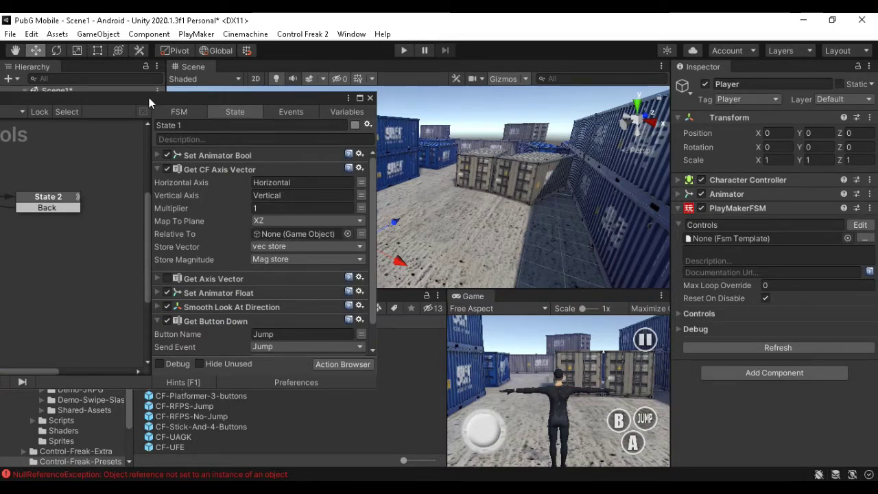
Set the Get CF Axis Vector action's Relative To object to the Main Camera from the scene
left_click_drag(149, 97, 225, 97)
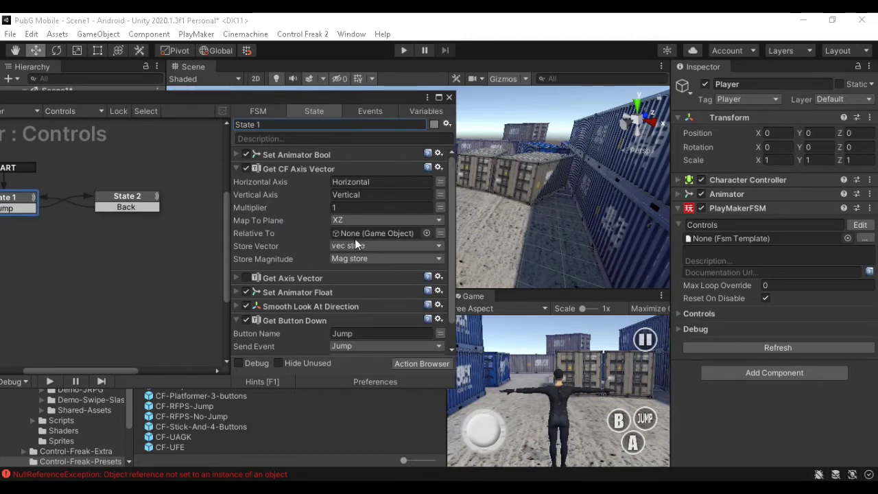
left_click_drag(317, 97, 592, 121)
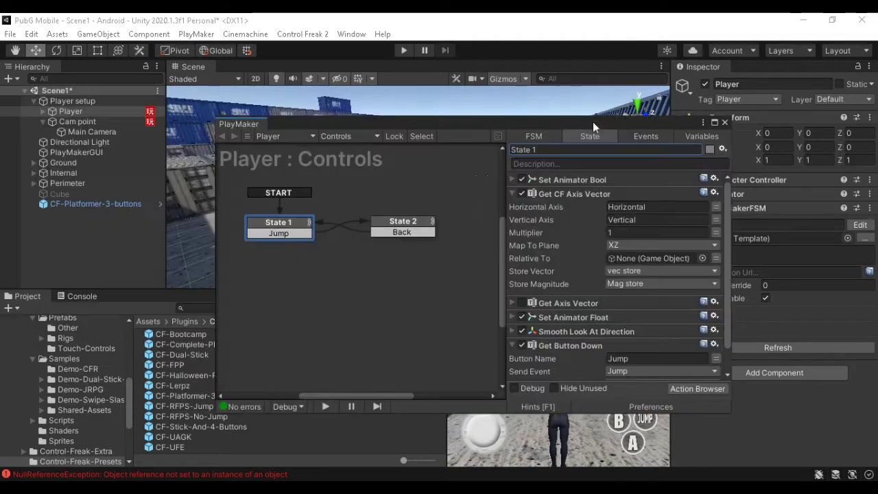
left_click_drag(69, 111, 620, 258)
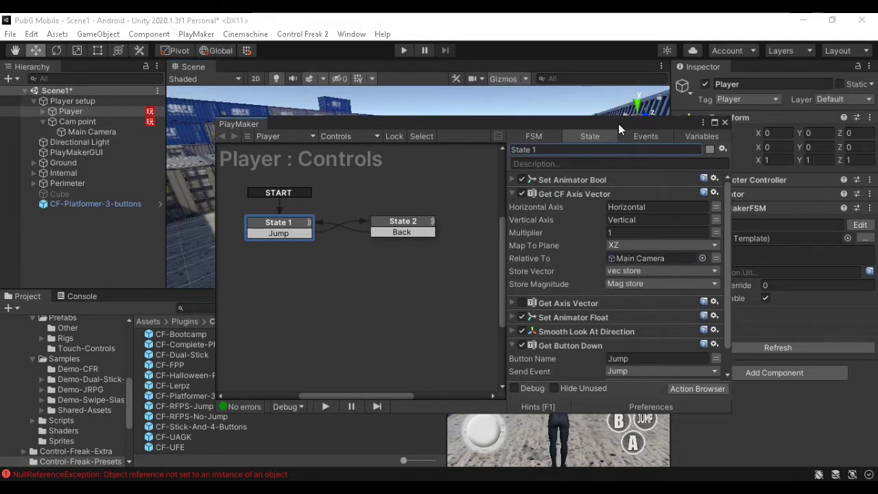
Play the scene again and test the joystick movement relative to the camera while turning the view
left_click_drag(616, 124, 299, 106)
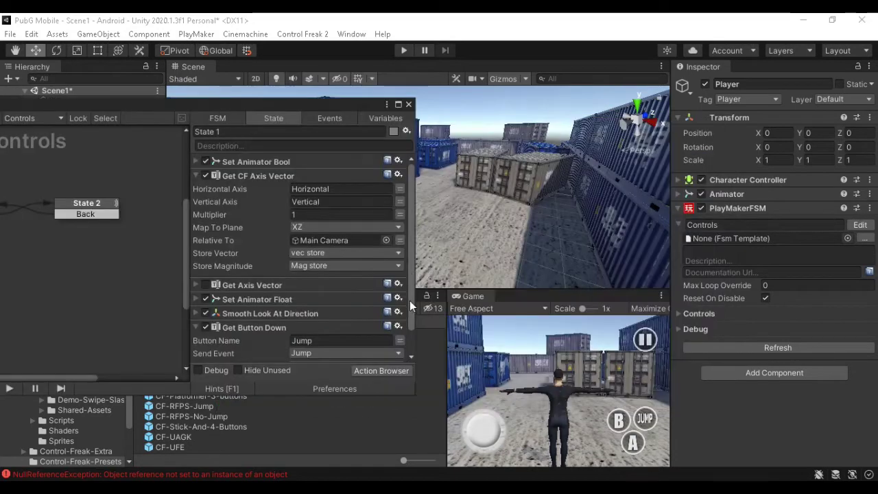
left_click(403, 50)
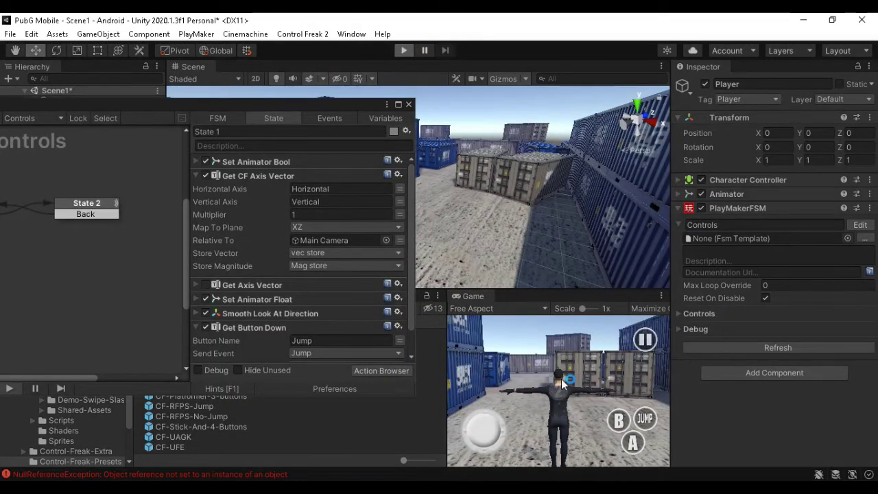
left_click_drag(495, 432, 476, 390)
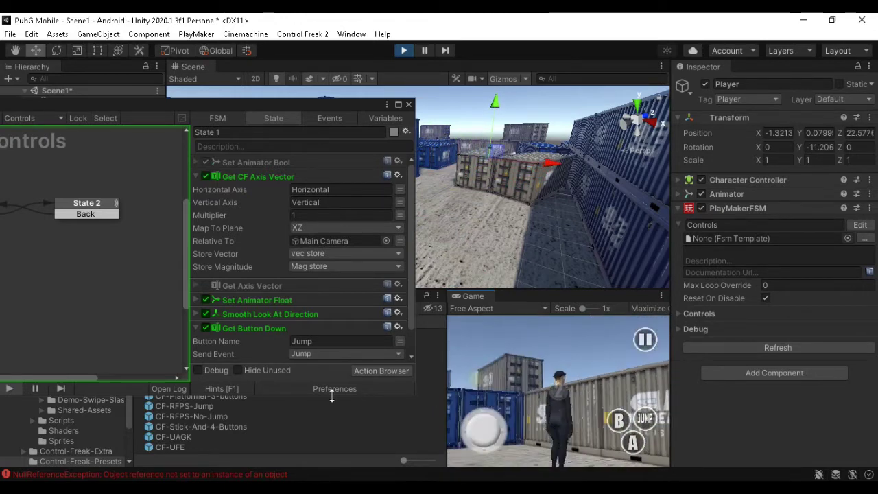
left_click(246, 447)
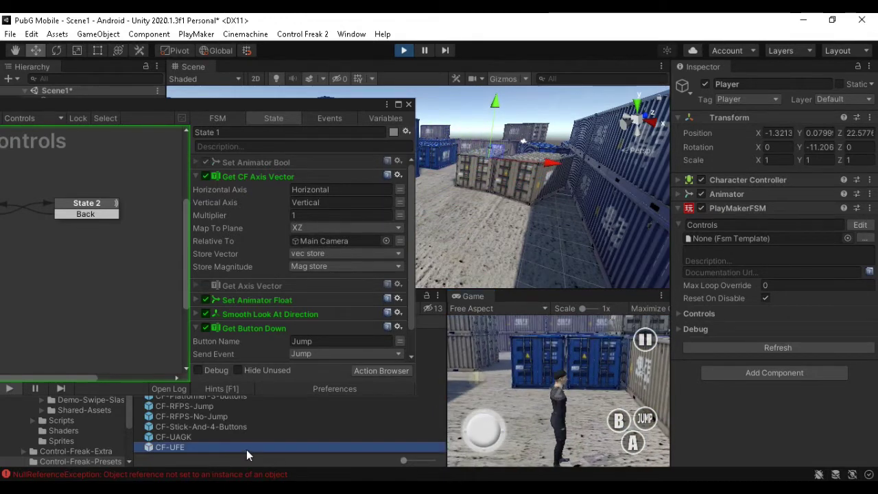
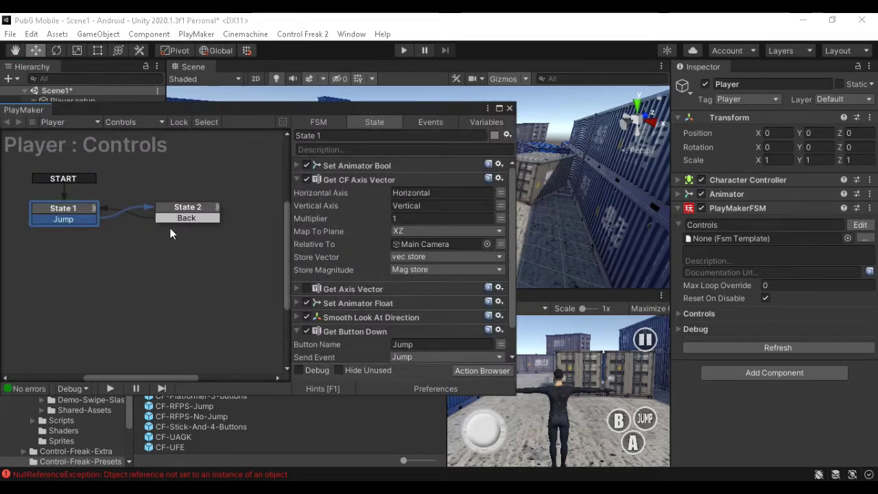
Remove the disabled Get Axis Vector action from State 1 of the Player's Controls FSM
left_click(295, 180)
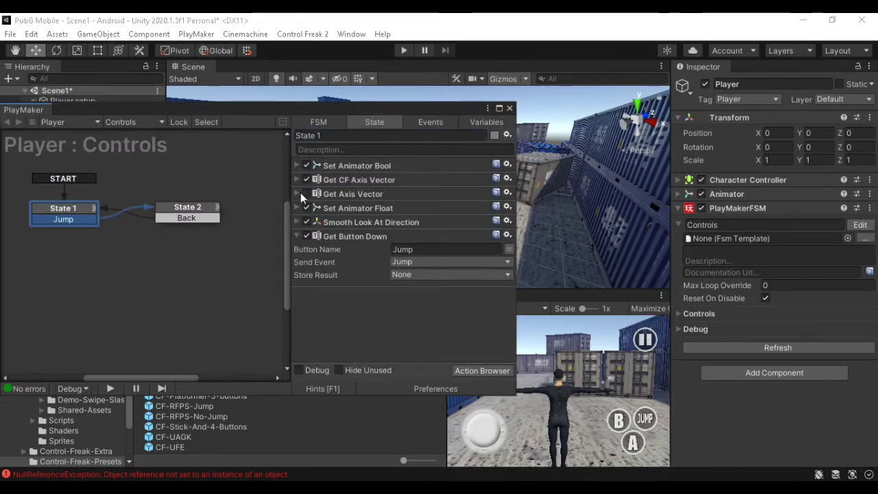
left_click(344, 193)
right_click(344, 193)
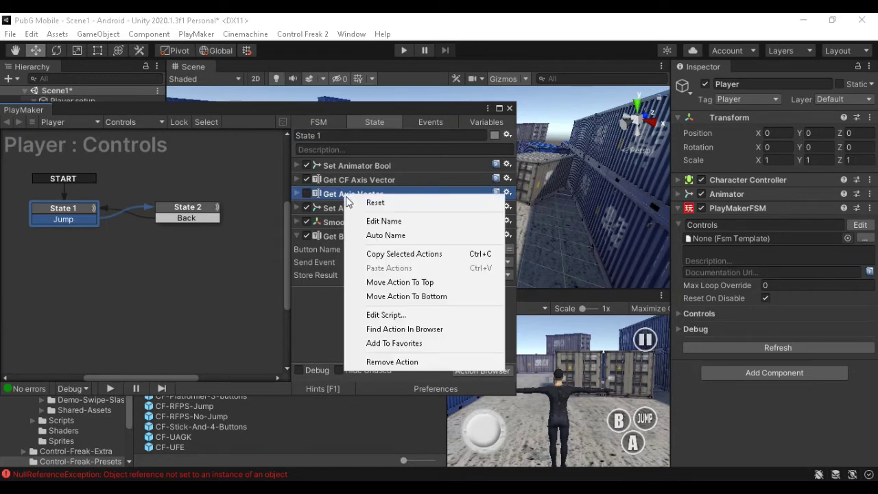
left_click(380, 361)
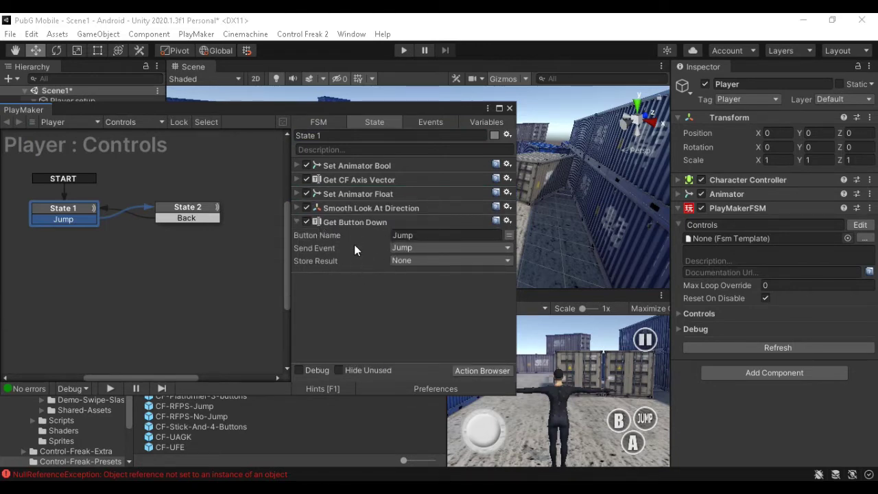
Disable the Get Button Down action in State 1 of the Player's Controls FSM and add a Get CF Button Down action
left_click(305, 222)
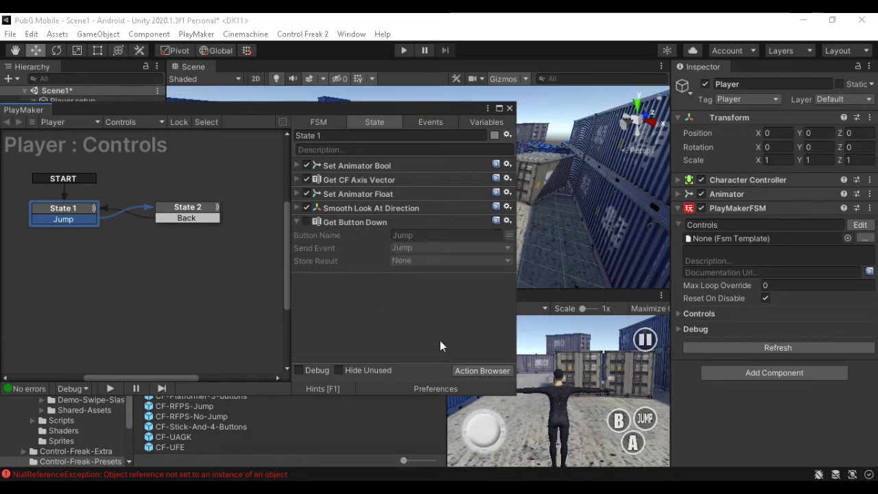
left_click(466, 372)
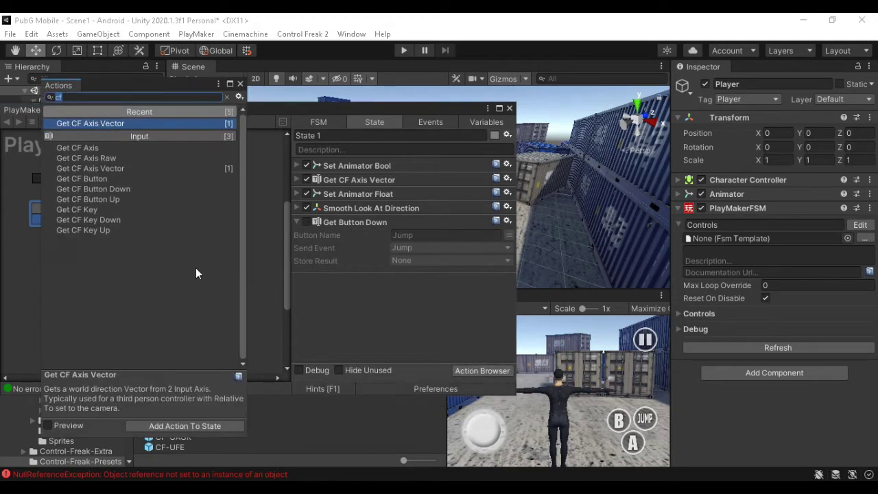
left_click(110, 188)
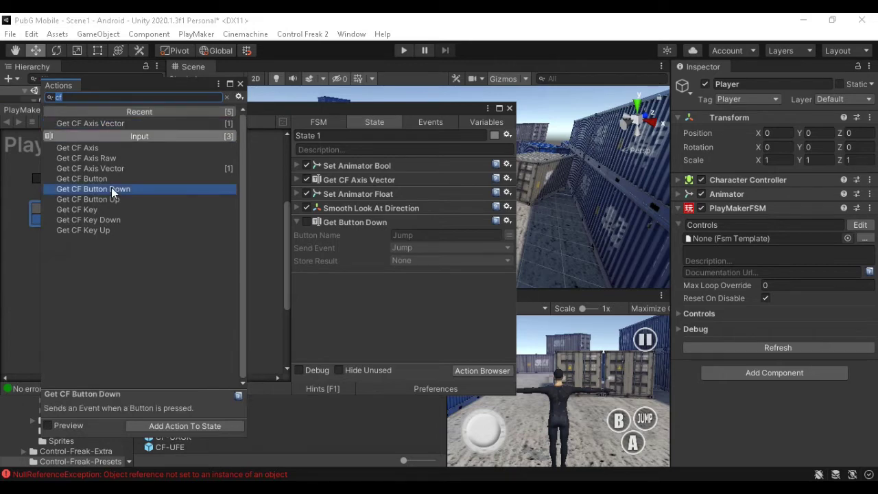
double_click(111, 189)
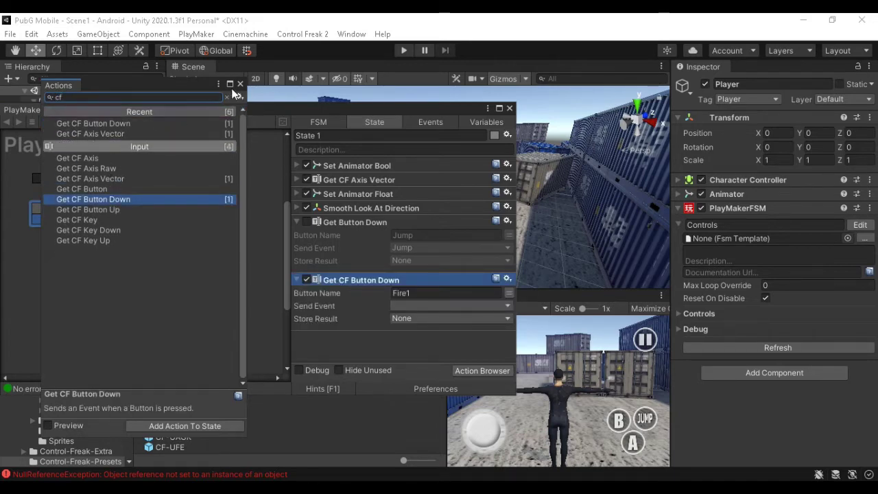
left_click(240, 84)
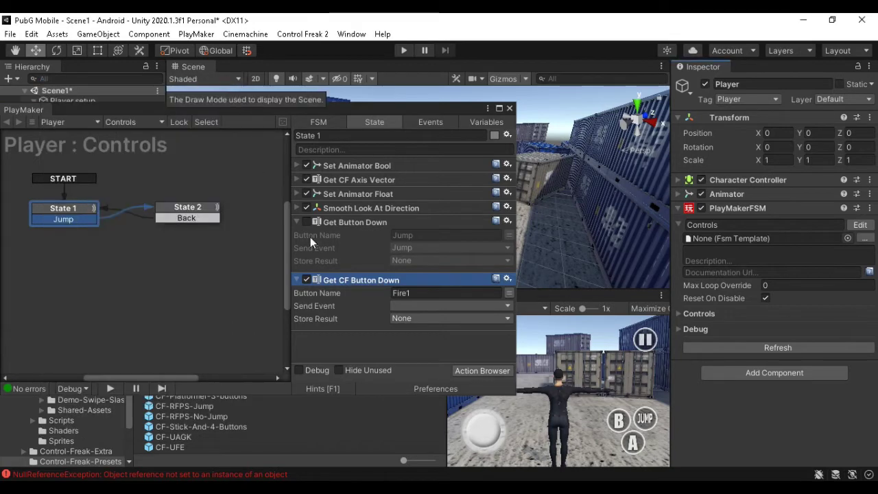
Set the Get CF Button Down action's button name to Jump and have it send the Jump event
left_click(472, 294)
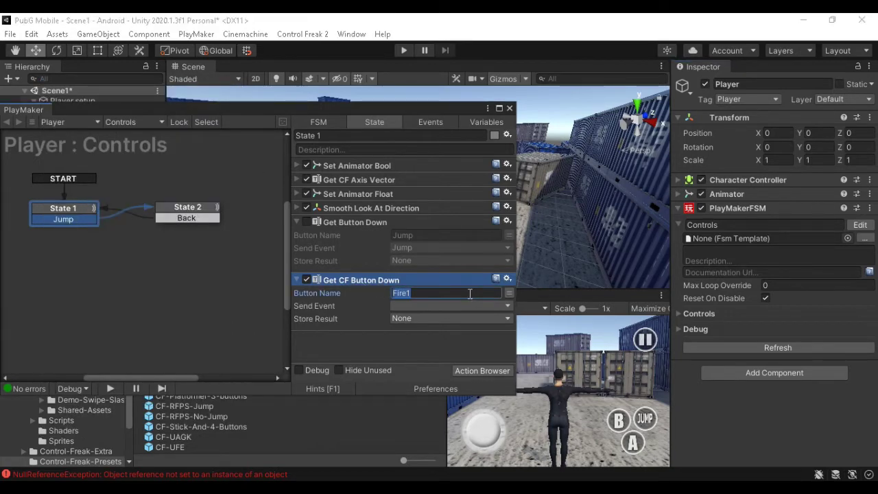
type("Jump")
left_click(508, 306)
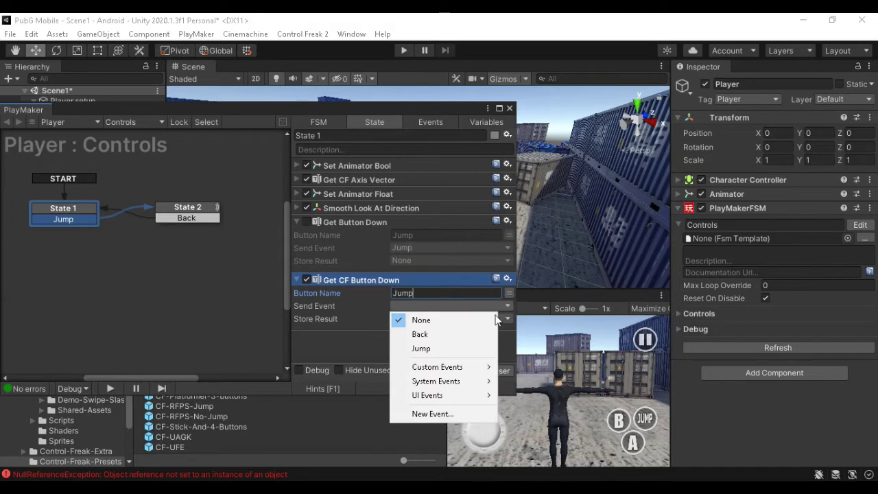
left_click(472, 347)
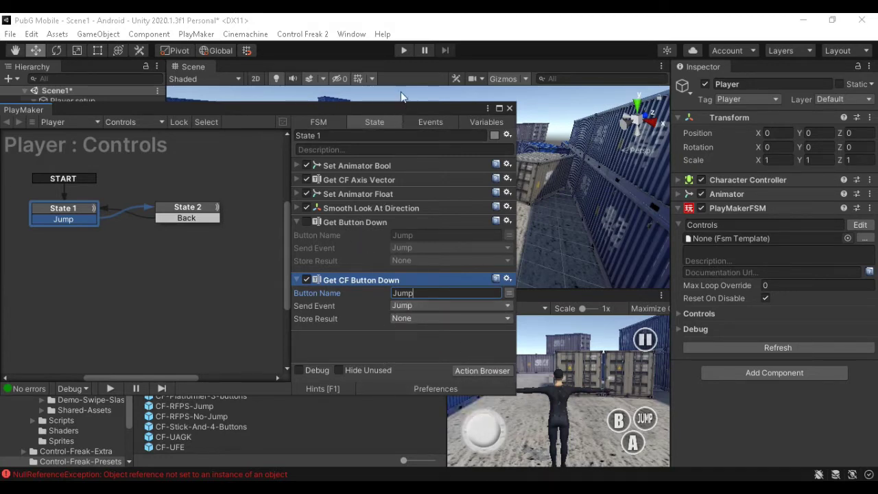
Run the game, test moving with the joystick and jumping with the on-screen JUMP button, and stop play mode
left_click_drag(405, 107, 323, 101)
left_click(400, 49)
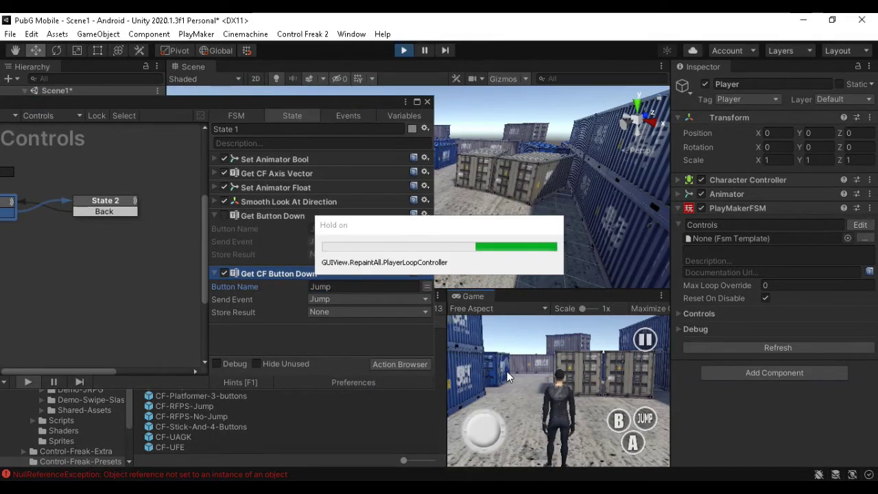
left_click_drag(491, 431, 473, 421)
left_click(649, 422)
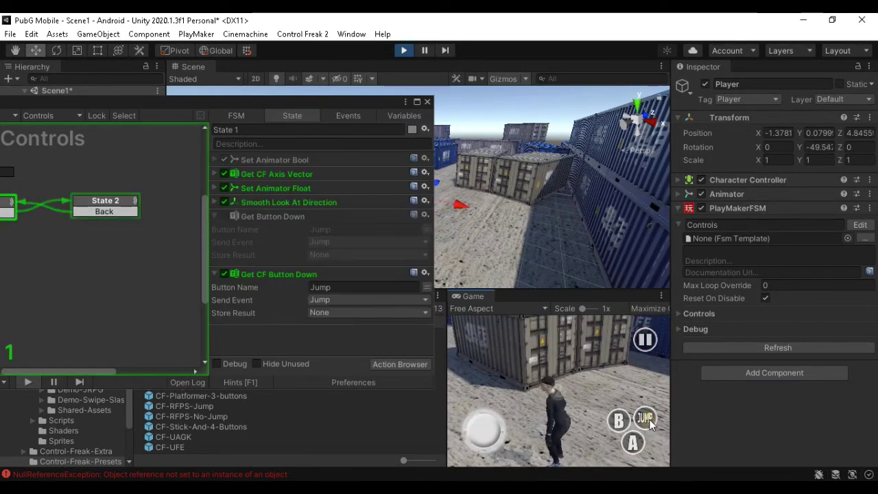
left_click_drag(480, 421, 505, 398)
key("ctrl+p")
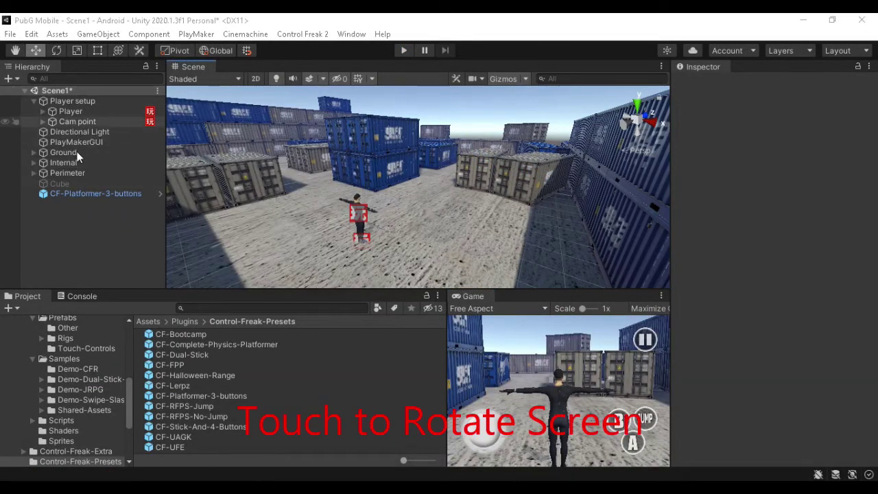
Examine the horizontal and vertical axis names of the SCREEN touch zone in the CF-Platformer-3-buttons controller
left_click(93, 194)
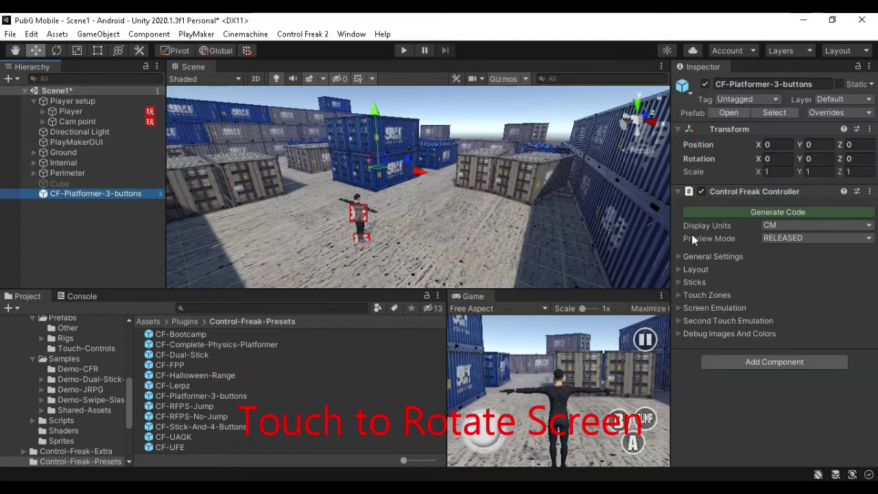
left_click(679, 294)
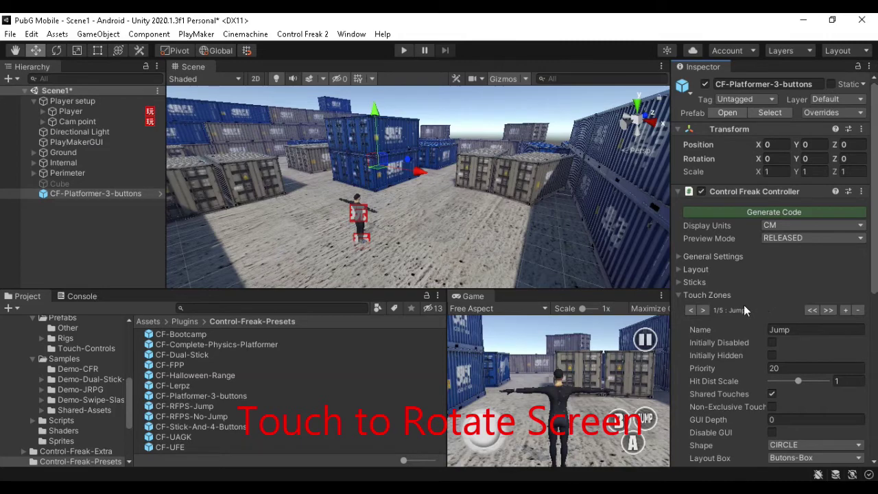
left_click(701, 310)
left_click(702, 309)
left_click(701, 310)
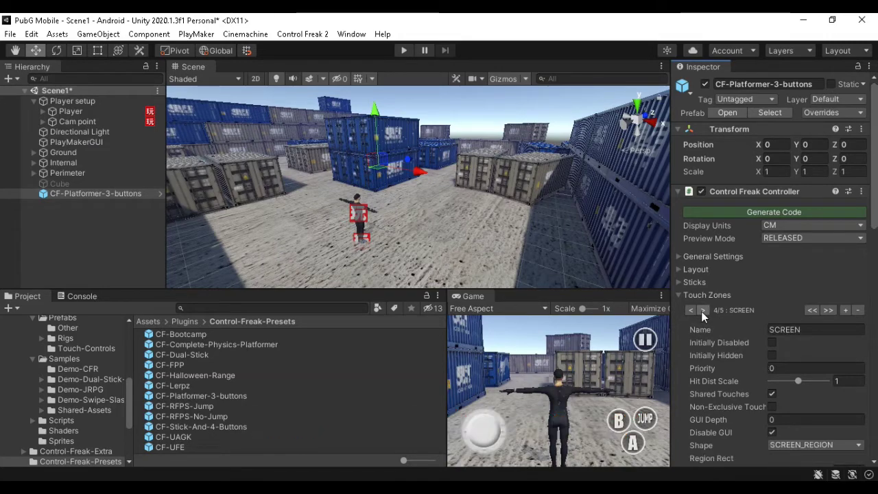
scroll(751, 322, "down", 12)
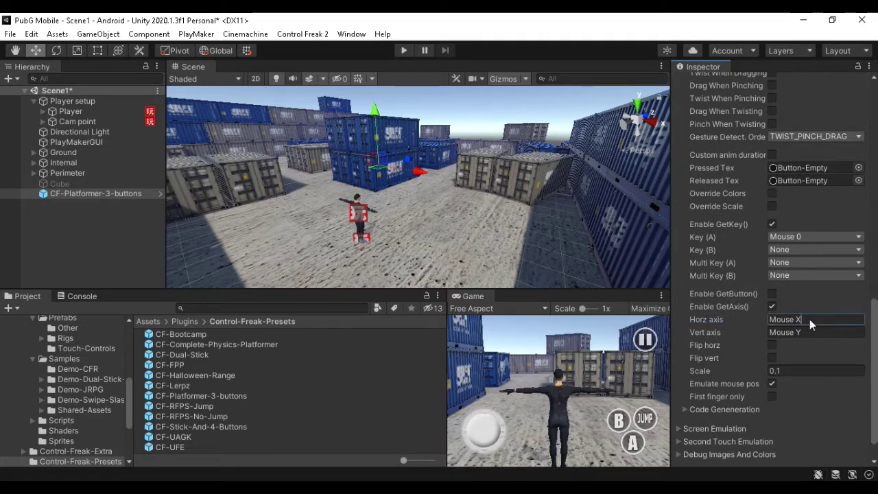
left_click(816, 332)
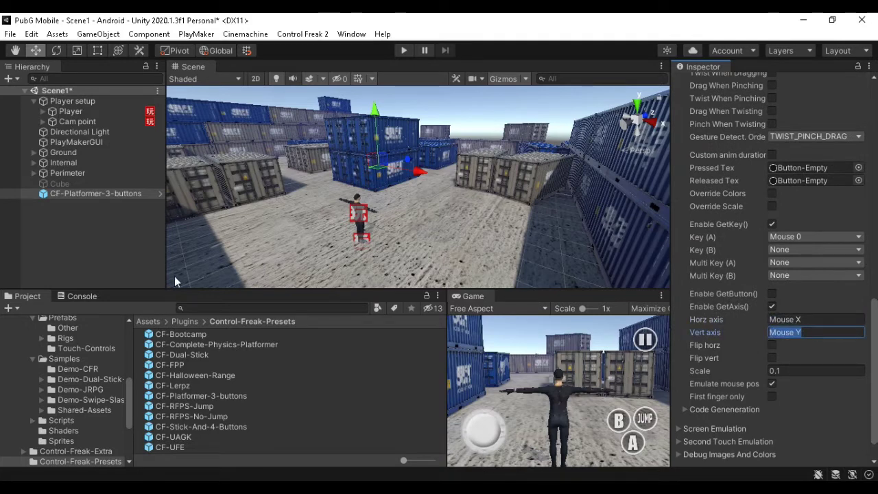
Open the Cam point's FSM for editing and disable the Mouse Look action in State 1
left_click(73, 121)
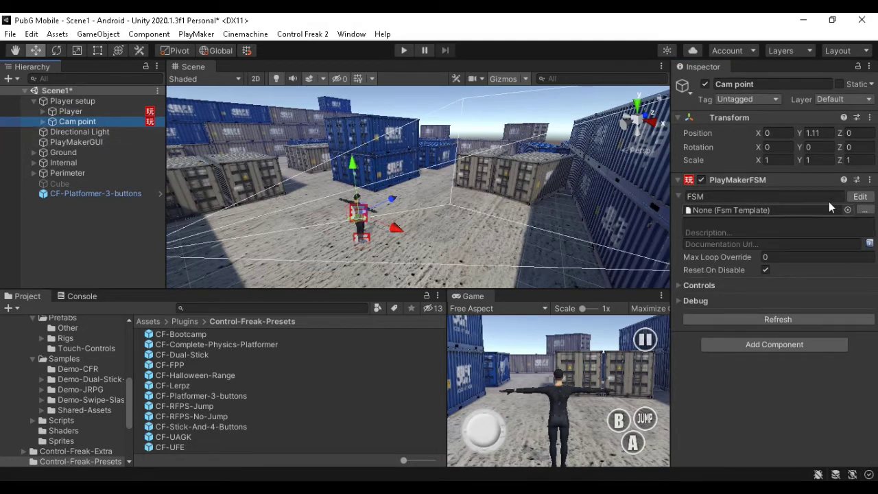
left_click(859, 196)
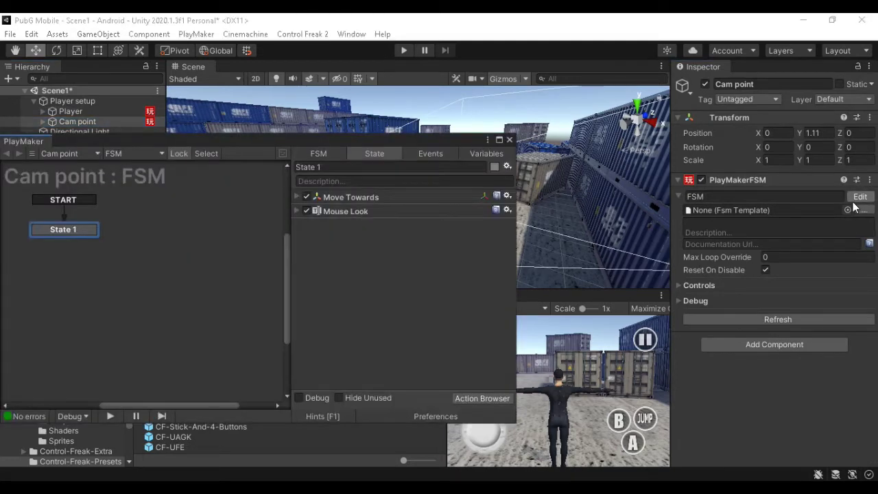
left_click(298, 214)
left_click(296, 212)
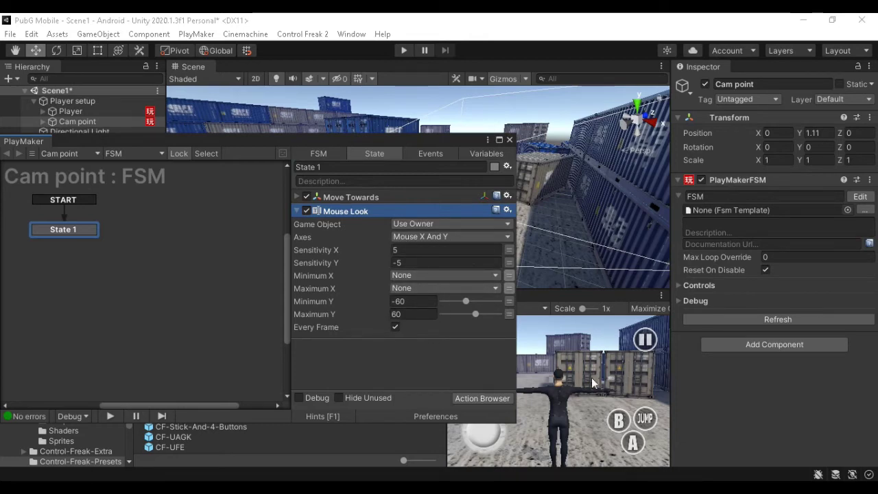
left_click(306, 210)
left_click(346, 278)
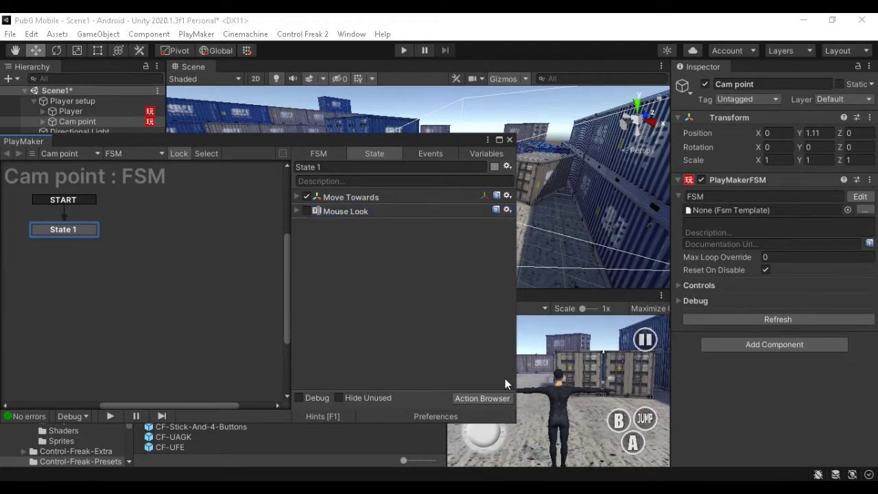
Add two Get CF Axis actions to State 1 of the Cam point FSM
left_click(482, 398)
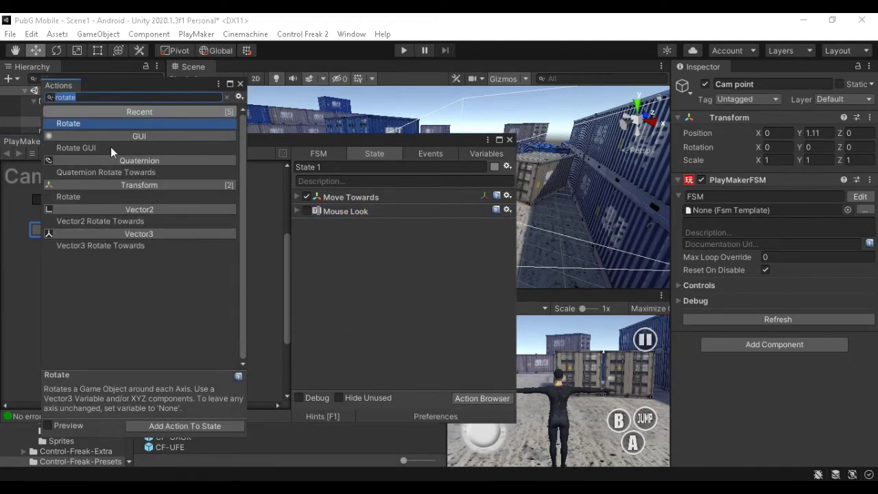
type("c")
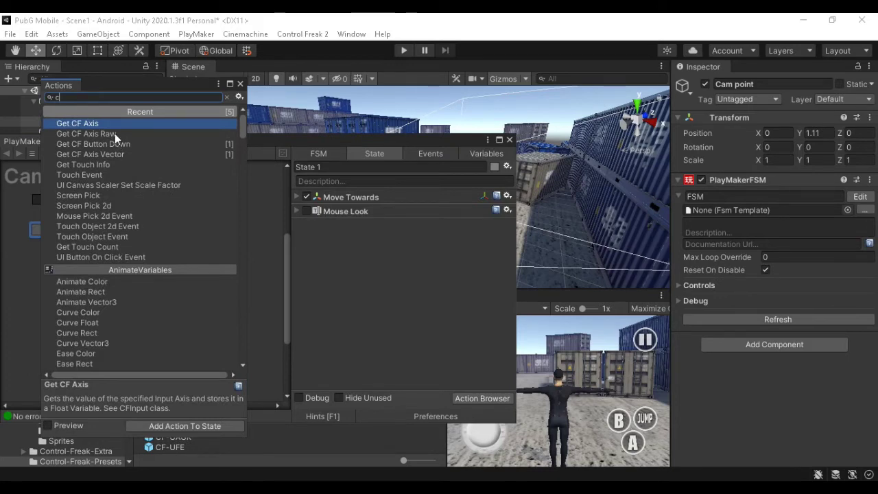
double_click(97, 126)
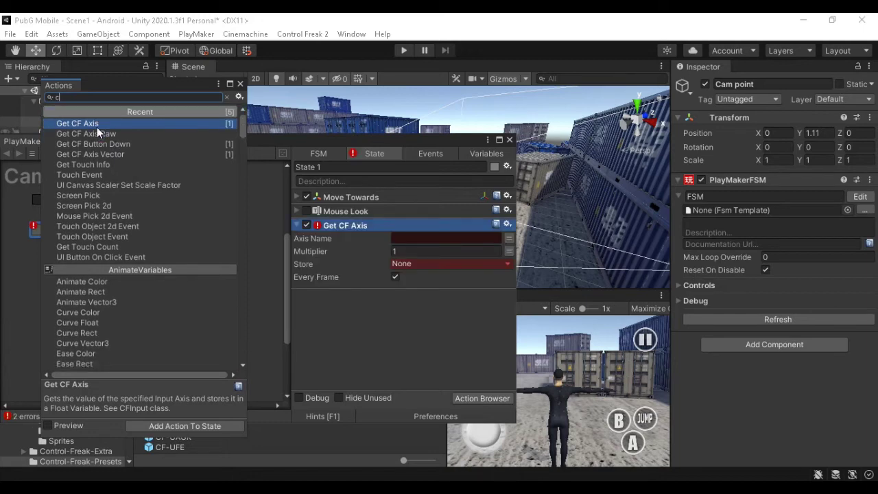
double_click(96, 126)
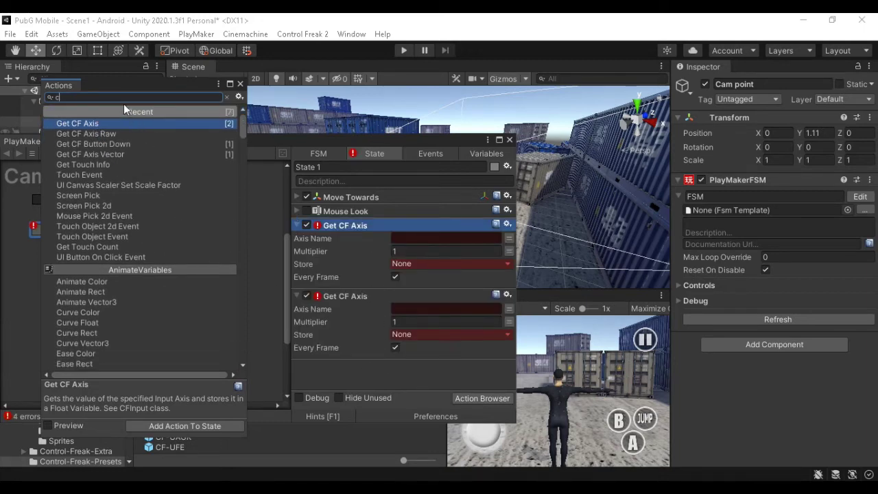
Add a Rotate action to State 1 of the Cam point FSM and close the action browser
key("BackSpace")
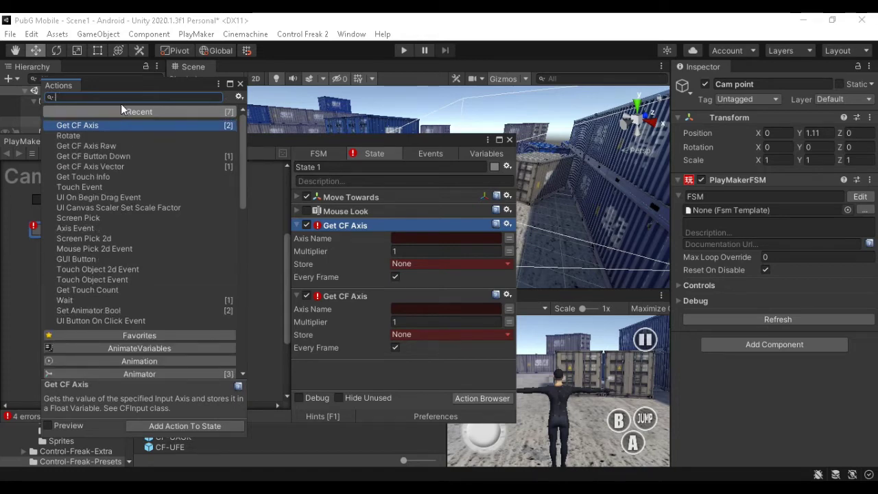
type("r")
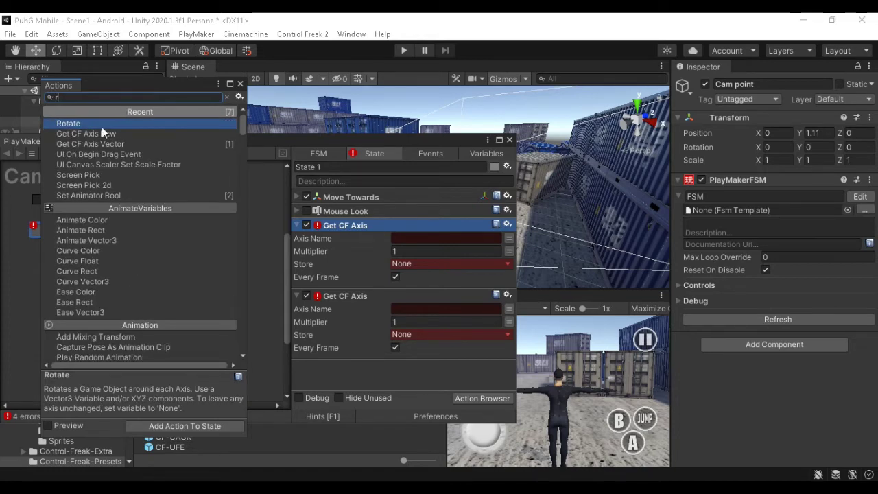
double_click(96, 123)
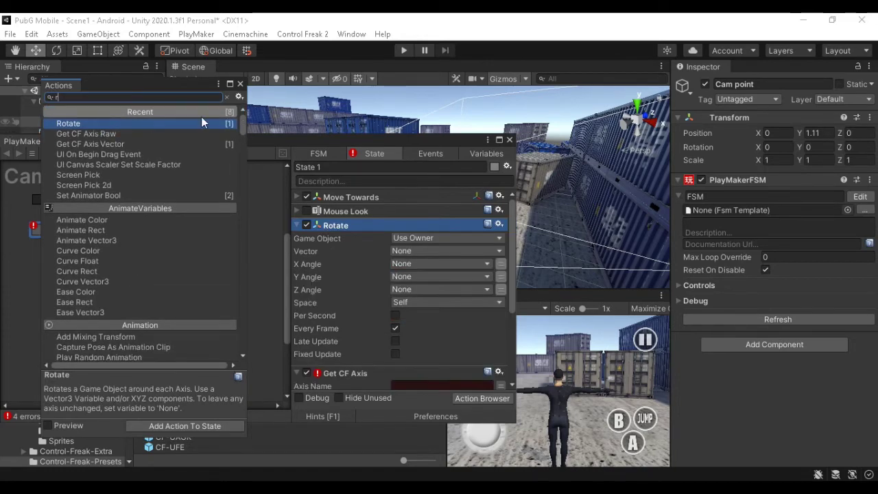
left_click(239, 84)
Reorder the actions in State 1 so both Get CF Axis actions come before the Rotate action
scroll(359, 260, "down", 3)
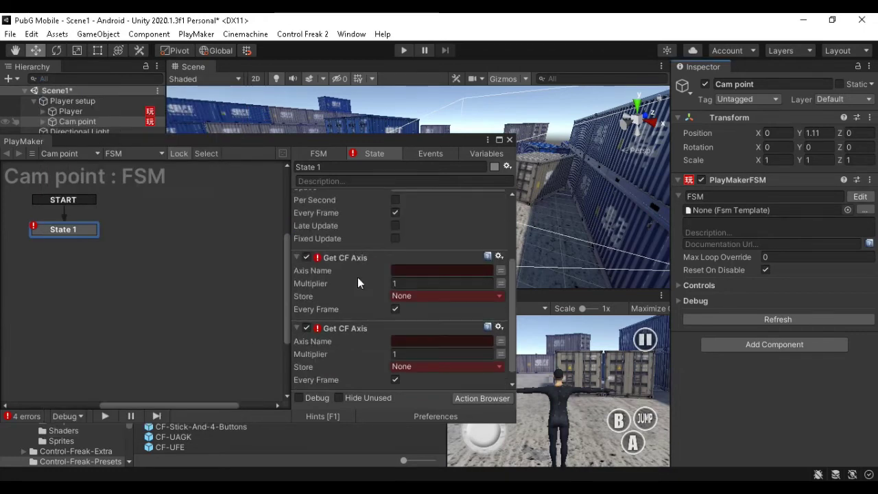
left_click(366, 257)
key("Delete")
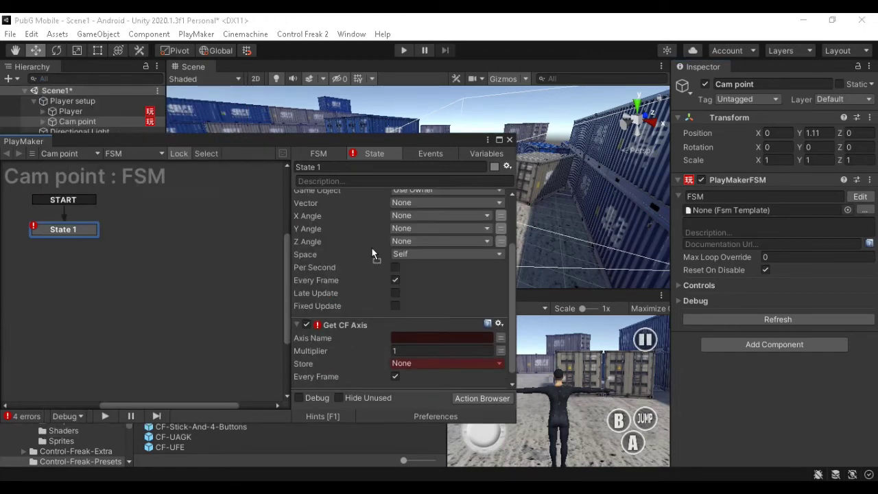
scroll(370, 288, "up", 1)
scroll(357, 329, "down", 2)
left_click_drag(359, 310, 360, 249)
scroll(359, 279, "up", 2)
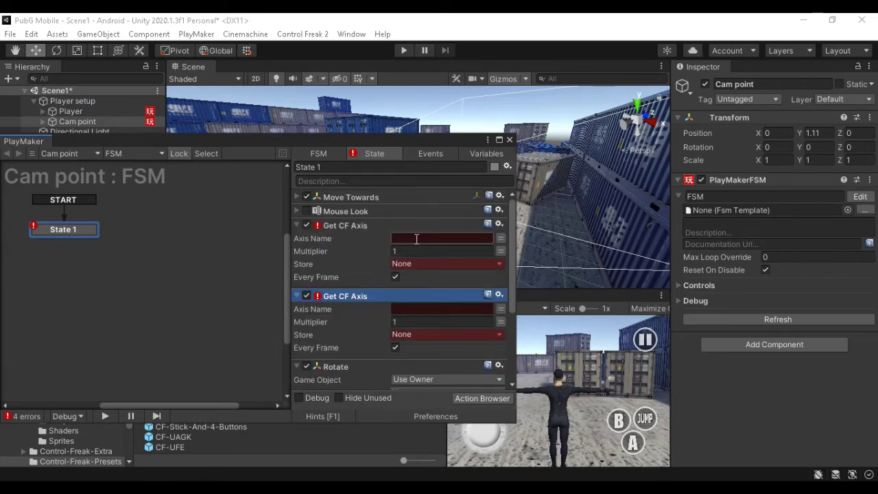
Show the CF-Platformer-3-buttons controller's settings alongside the Cam point FSM editor
left_click(447, 239)
left_click_drag(212, 140, 362, 241)
left_click(84, 194)
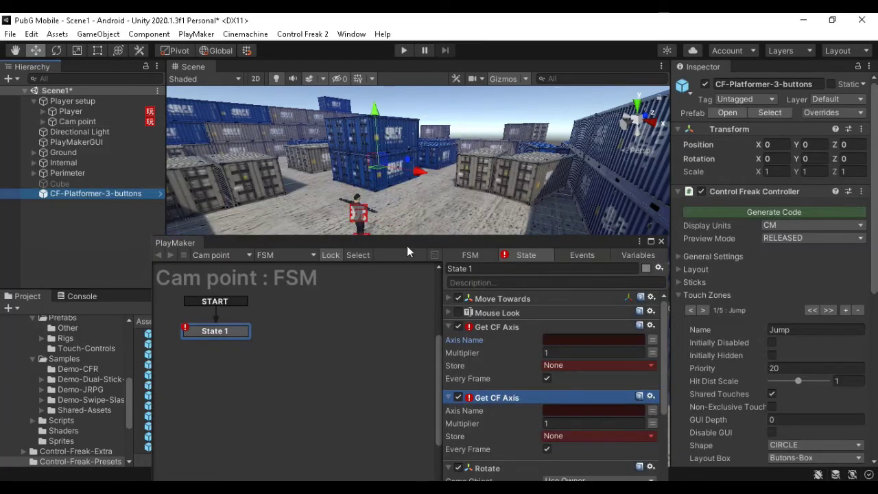
left_click_drag(423, 247, 211, 150)
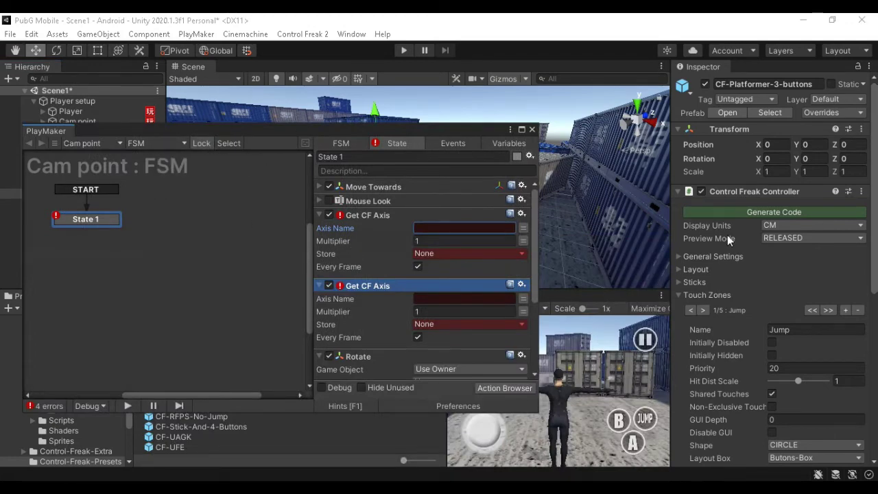
scroll(746, 252, "down", 5)
scroll(743, 290, "up", 5)
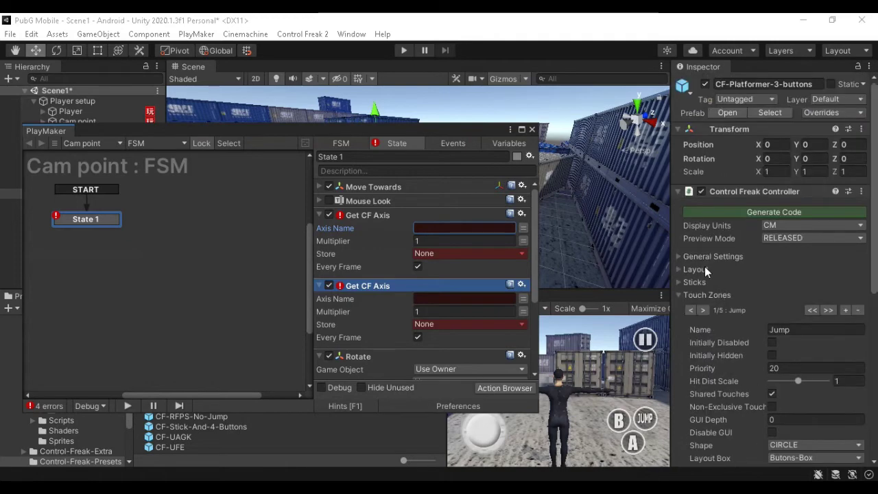
Copy the horizontal axis name Mouse X from the controller's SCREEN touch zone
left_click(703, 310)
left_click(705, 310)
left_click(704, 310)
left_click(704, 310)
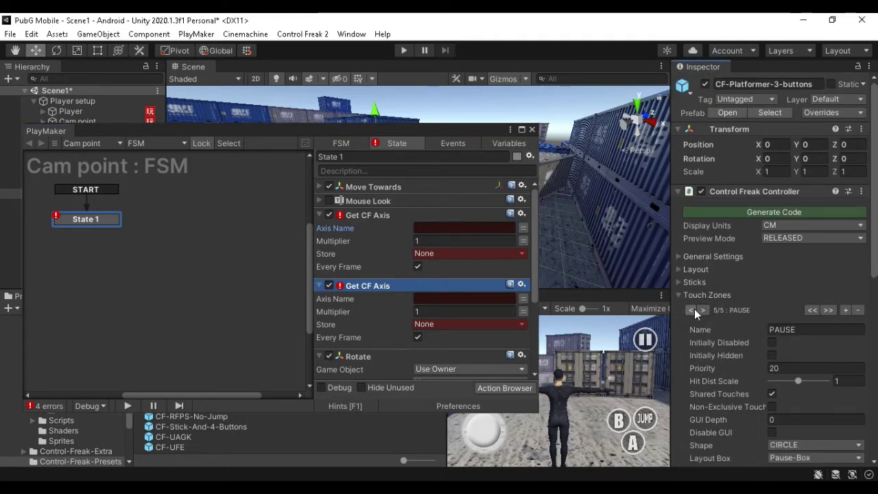
left_click(690, 310)
scroll(734, 329, "down", 5)
scroll(744, 336, "down", 5)
left_click(809, 318)
key("ctrl+c")
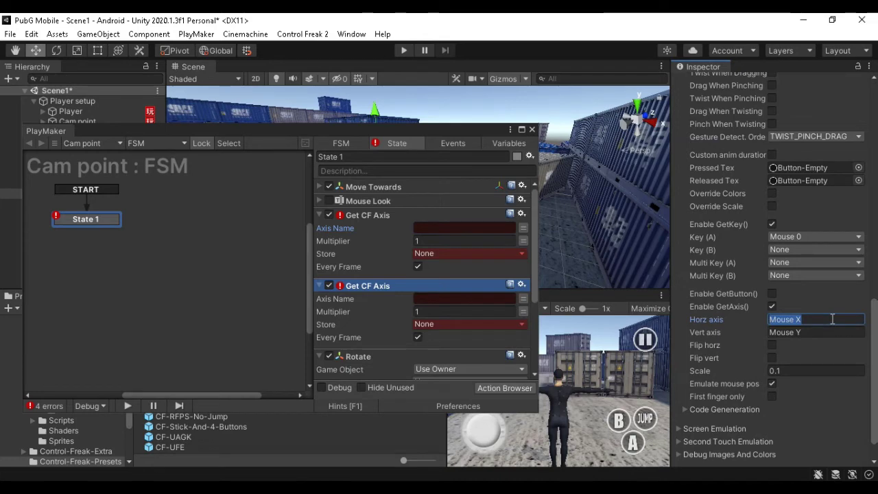
Set the first Get CF Axis action's axis name to Mouse X and store its value in Horizontal Look
left_click(476, 227)
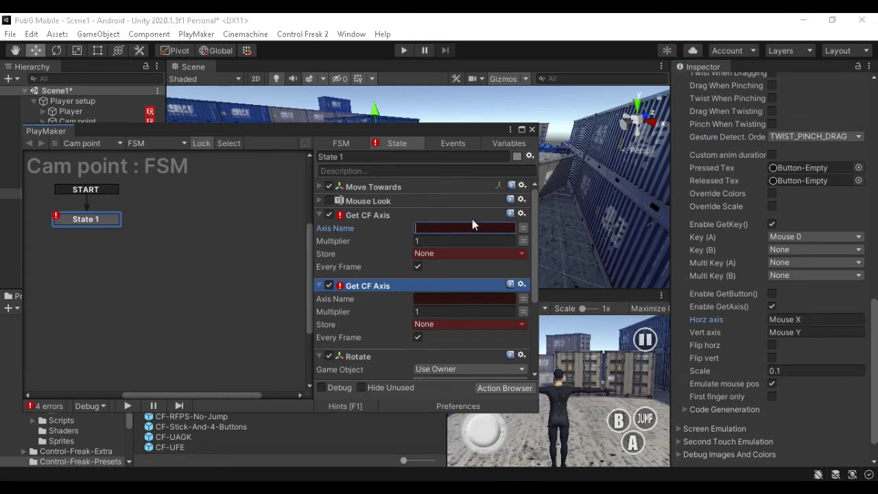
key("ctrl+v")
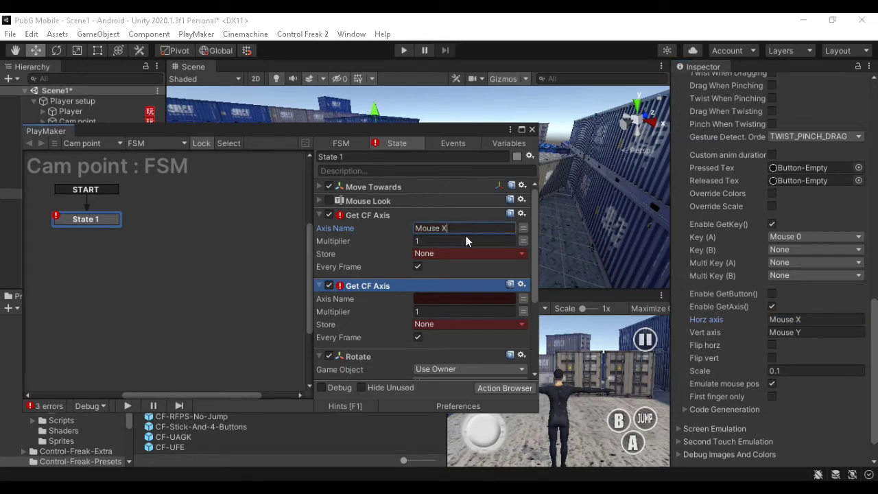
left_click(521, 253)
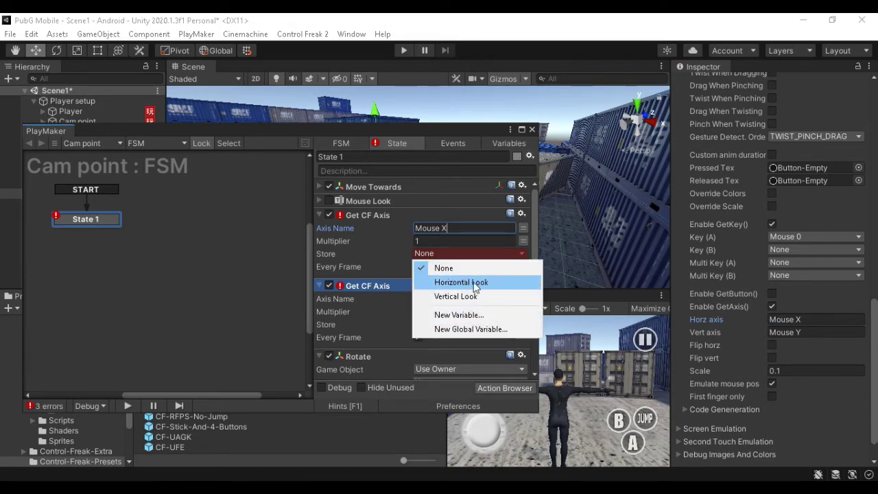
left_click(473, 283)
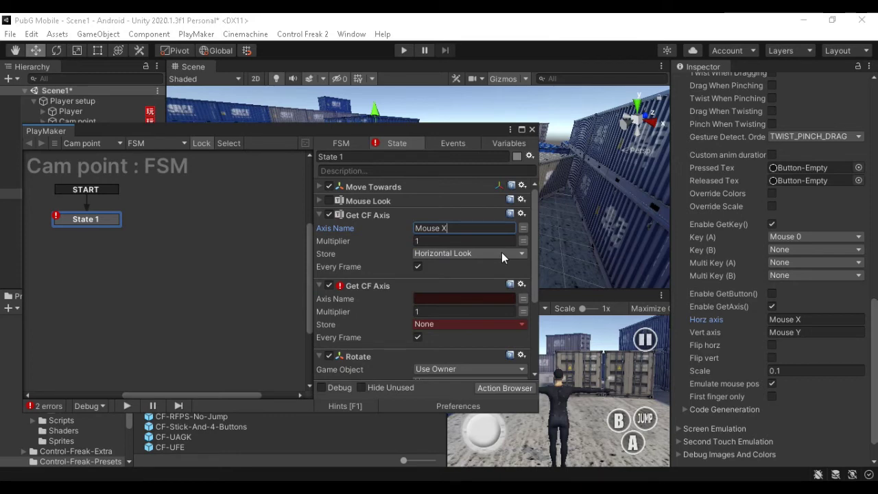
Copy the vertical axis name Mouse Y into the second Get CF Axis action and store its value in Vertical Look
scroll(419, 293, "down", 2)
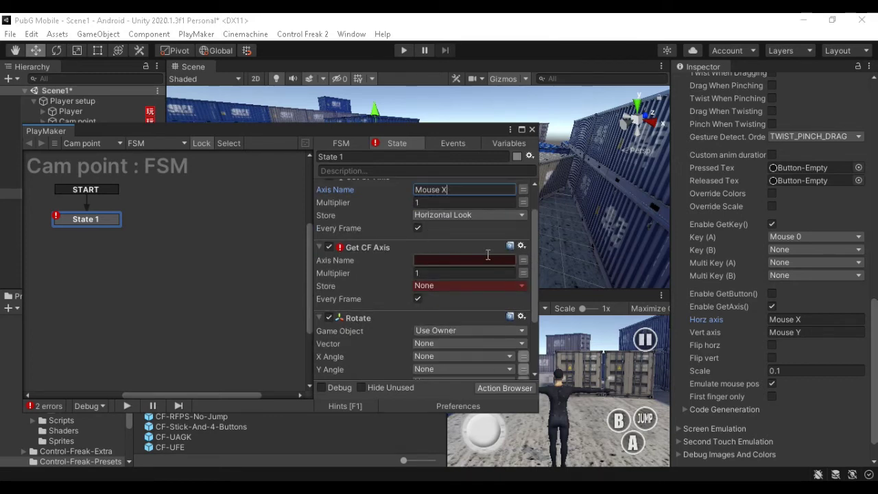
left_click(802, 332)
key("ctrl+c")
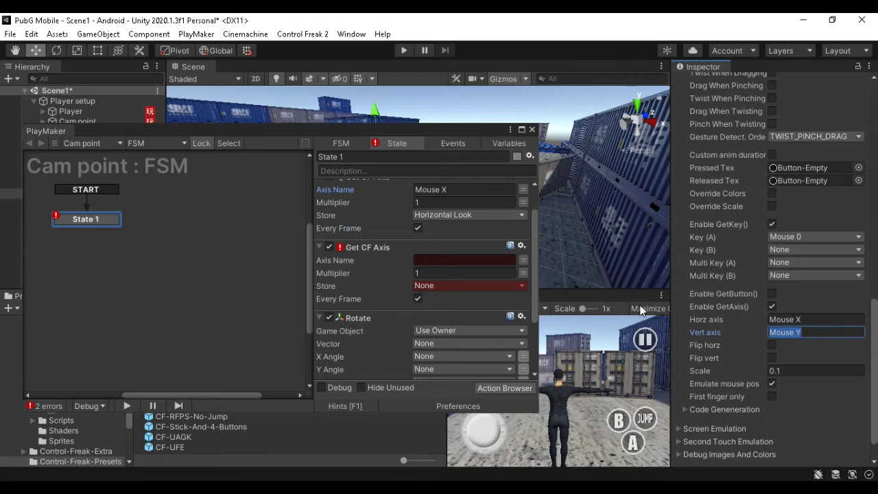
left_click(458, 260)
key("ctrl+v")
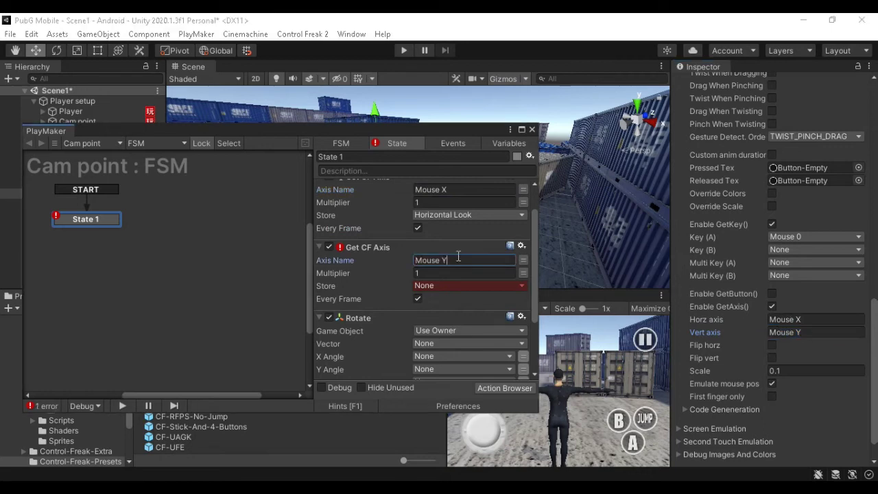
left_click(517, 286)
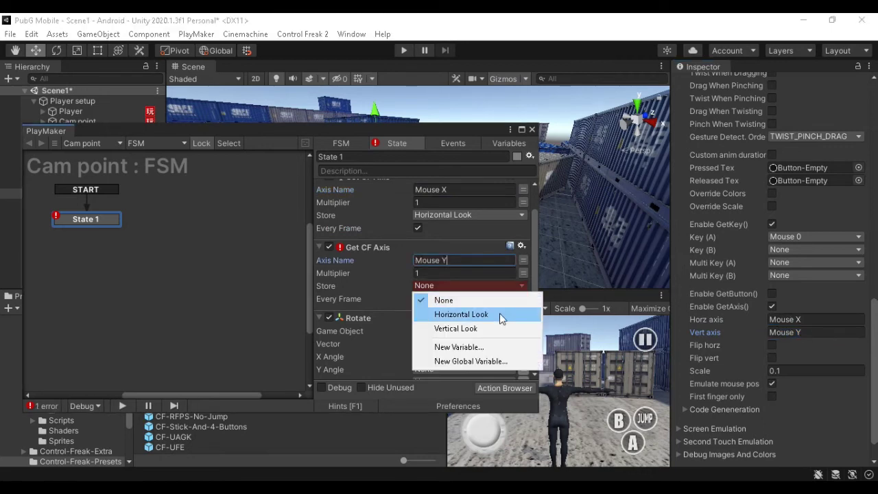
left_click(449, 327)
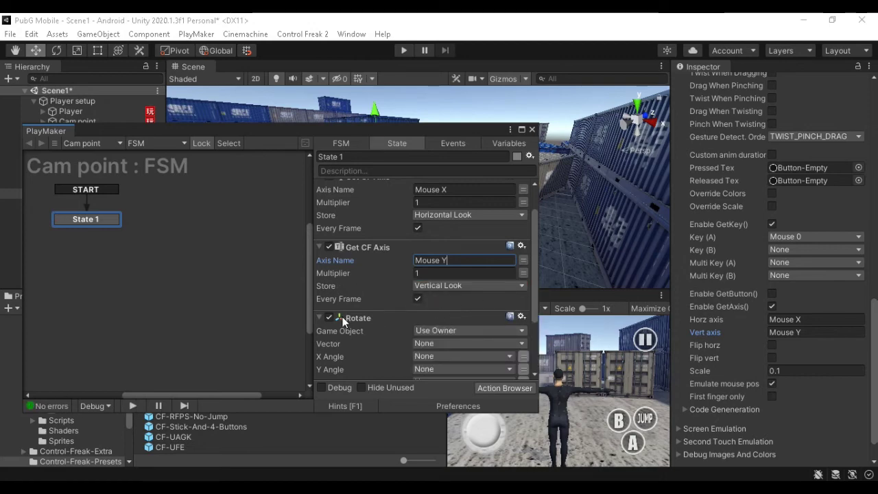
In the Rotate action, assign Vertical Look to the X Angle and Horizontal Look to the Y Angle
scroll(366, 312, "down", 3)
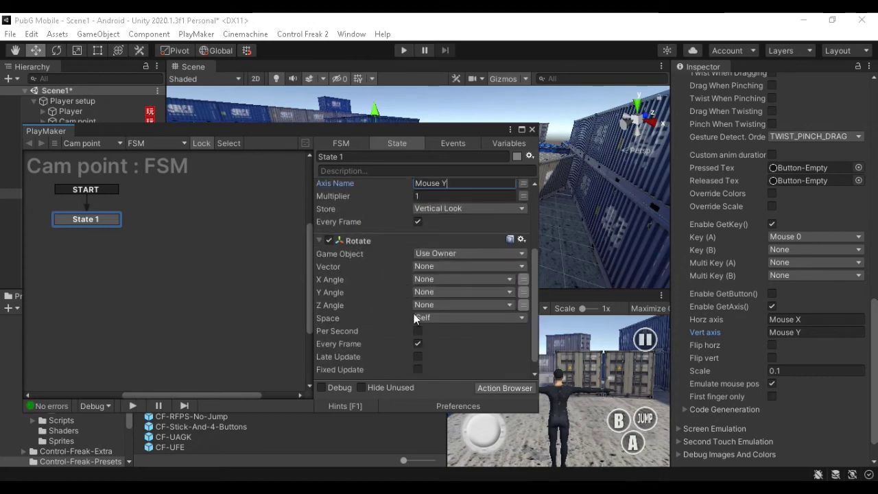
left_click(487, 278)
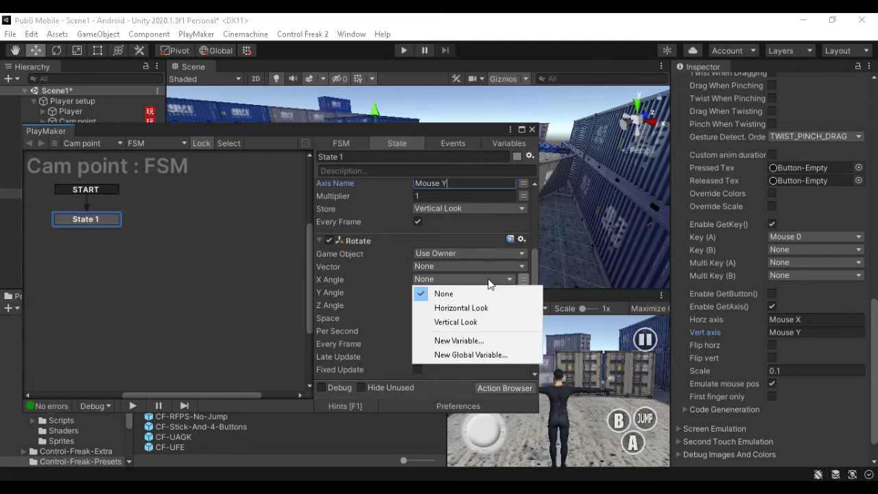
left_click(461, 322)
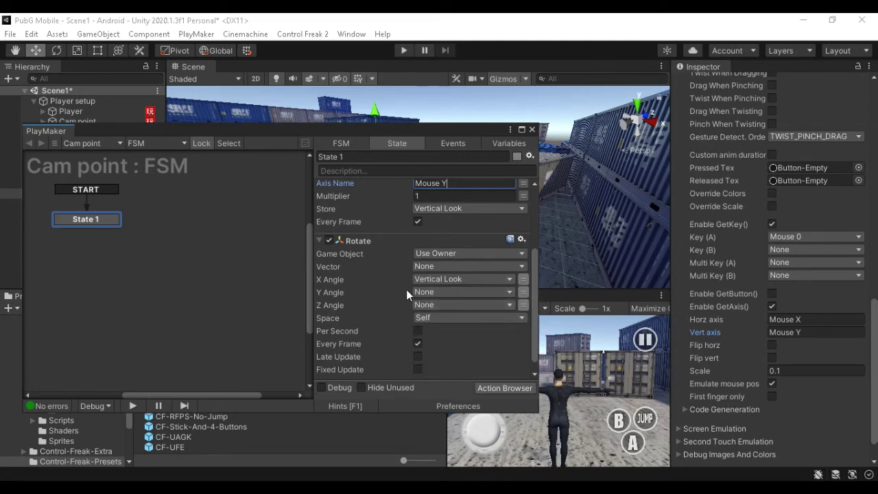
left_click(464, 291)
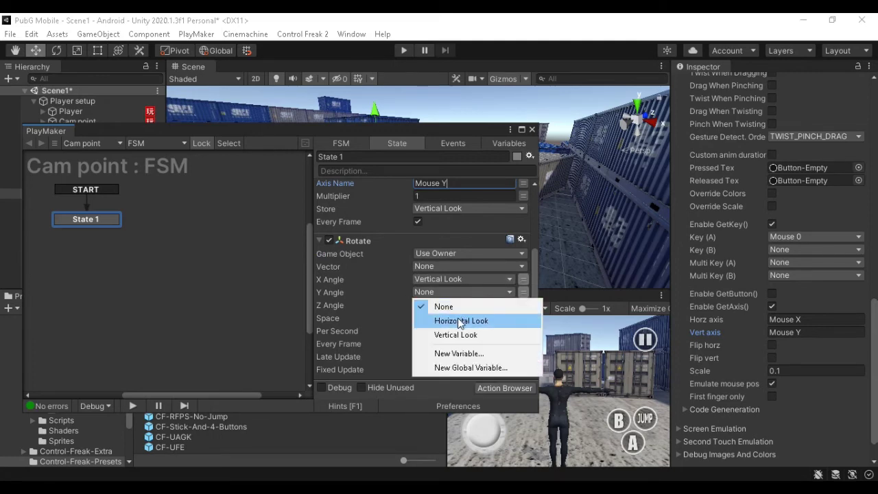
left_click(458, 319)
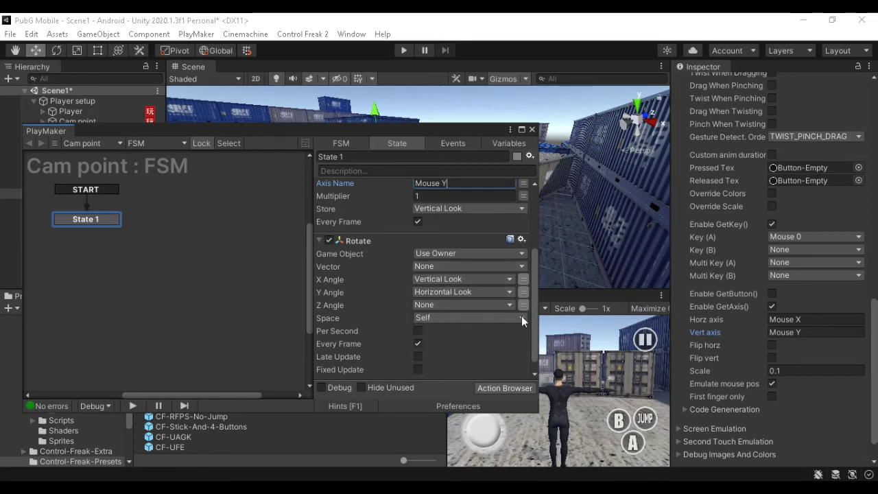
scroll(373, 332, "down", 1)
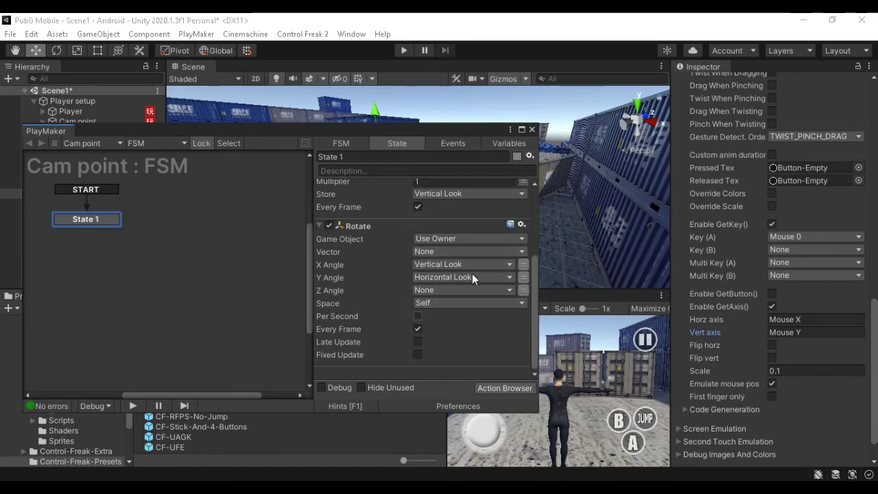
Dock the Game view beside the Scene view and close the PlayMaker editor
left_click_drag(480, 130, 190, 127)
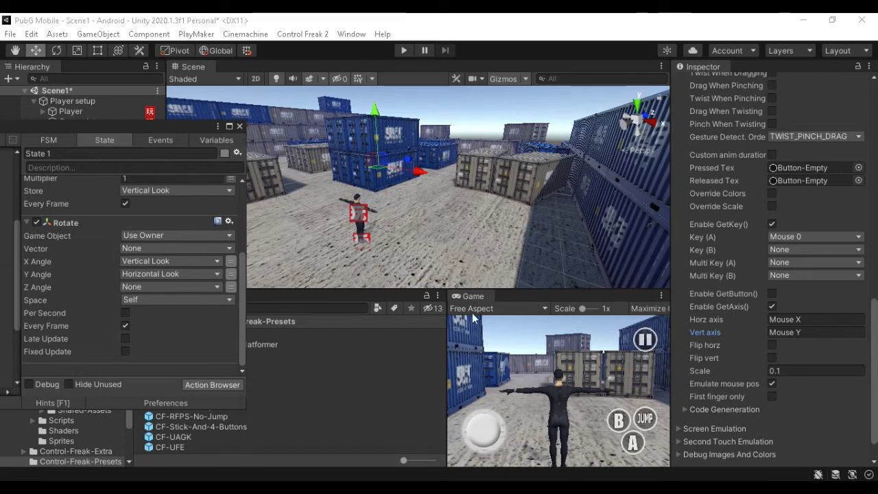
left_click_drag(473, 296, 329, 67)
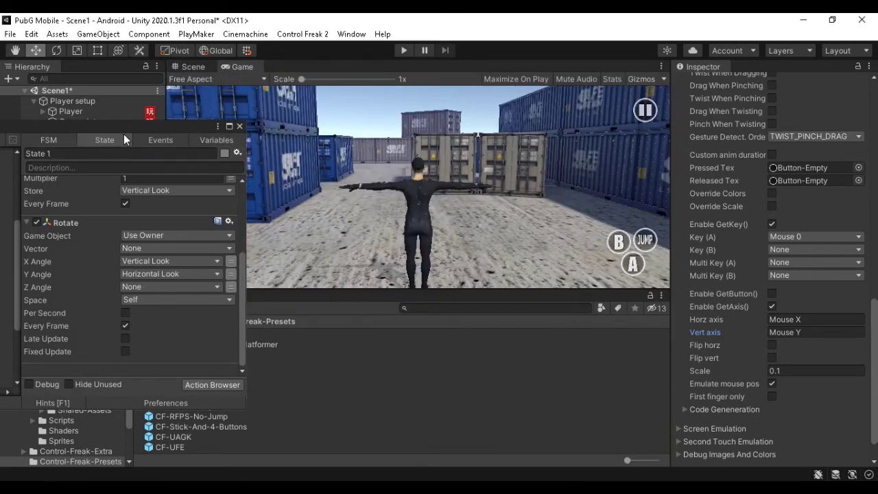
left_click_drag(127, 129, 385, 334)
left_click(497, 332)
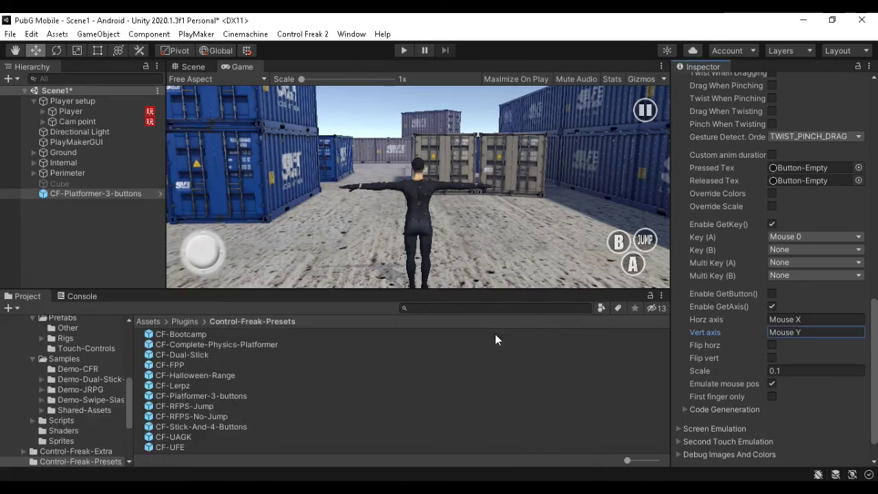
Run the game and test moving the player with the on-screen joystick, turning the camera, and jumping with the JUMP button
left_click(403, 50)
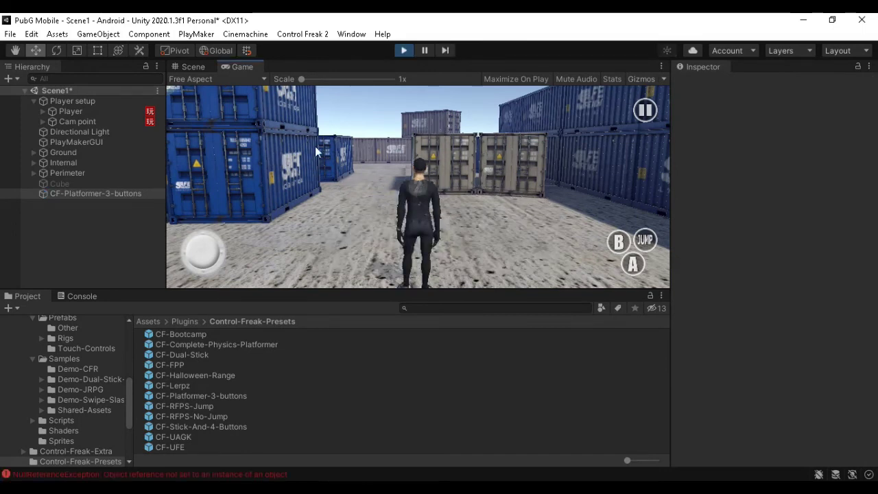
left_click_drag(202, 247, 531, 320)
left_click(648, 242)
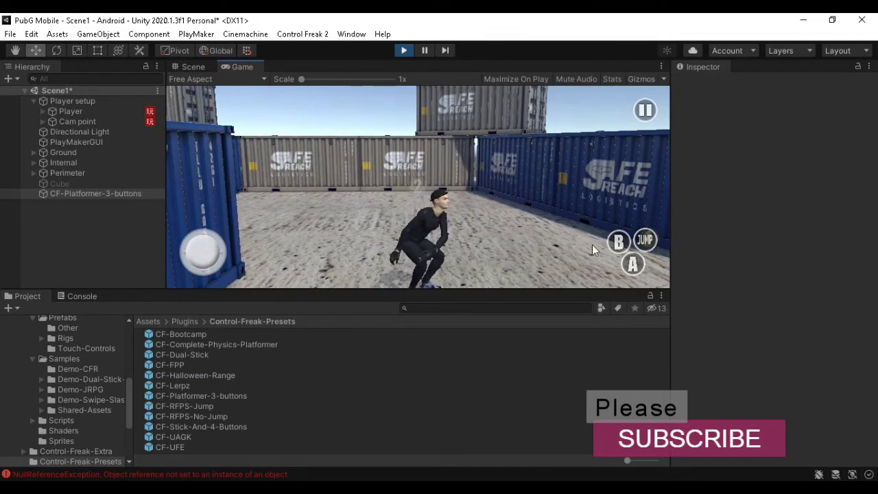
left_click_drag(203, 252, 205, 232)
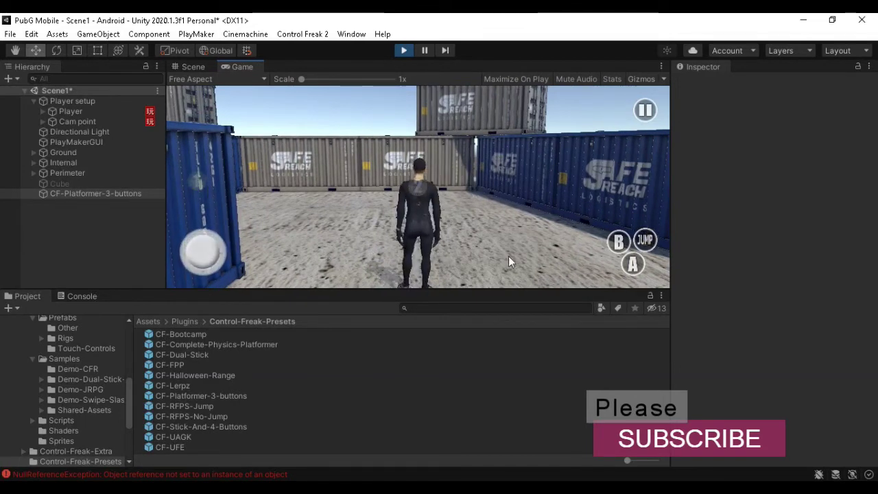
left_click_drag(521, 257, 602, 253)
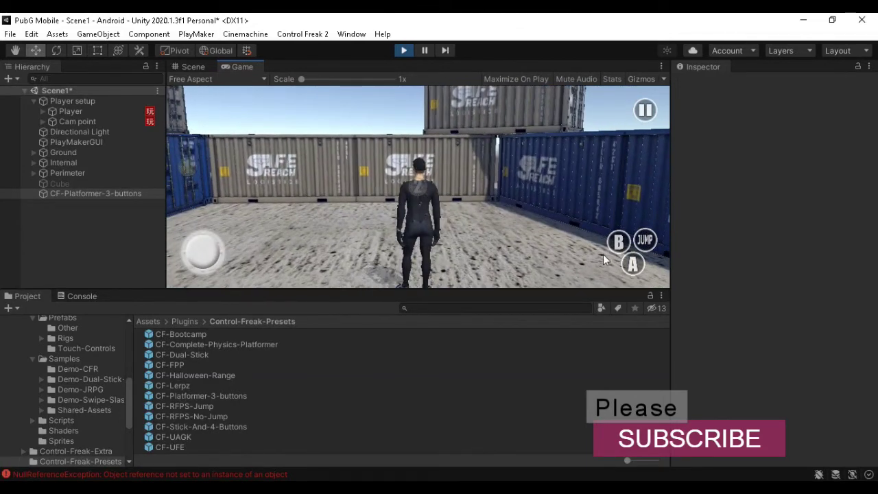
left_click(644, 240)
Test the touch look by swiping the running game's camera around in both directions, and try the joystick again
left_click_drag(541, 176, 210, 176)
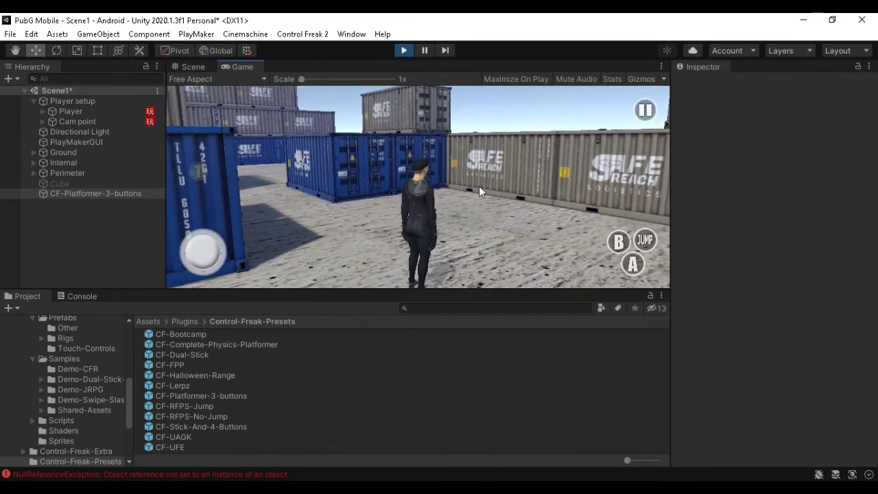
left_click_drag(569, 183, 206, 184)
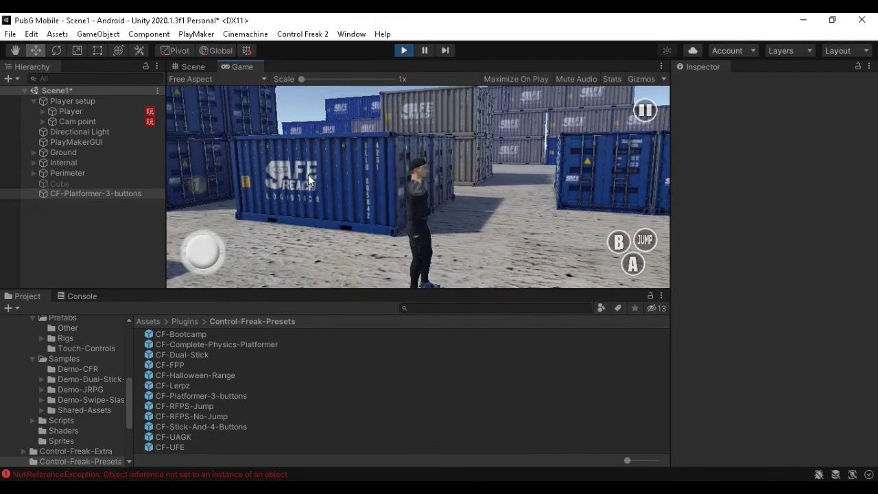
left_click_drag(579, 175, 264, 178)
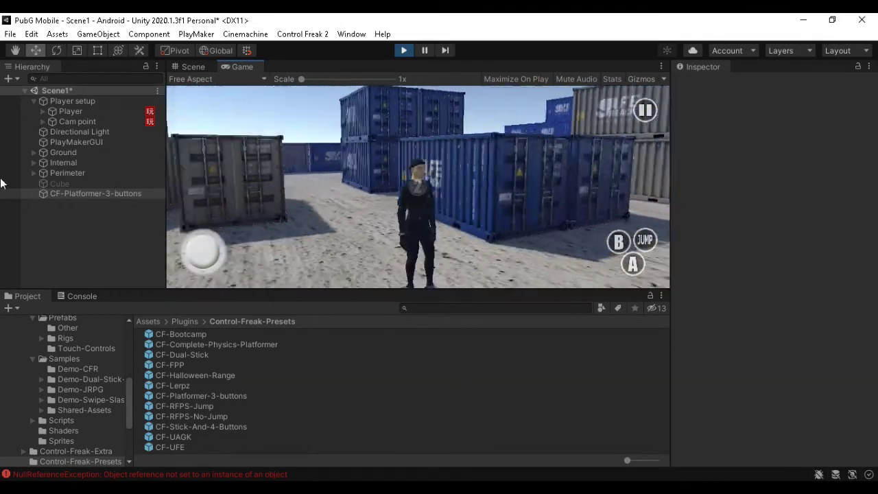
left_click_drag(539, 181, 399, 179)
left_click_drag(552, 198, 697, 214)
left_click_drag(519, 189, 789, 209)
mouse_move(200, 254)
left_mouse_down()
mouse_move(191, 177)
mouse_move(179, 197)
mouse_move(203, 186)
mouse_move(196, 198)
mouse_move(205, 251)
left_mouse_up()
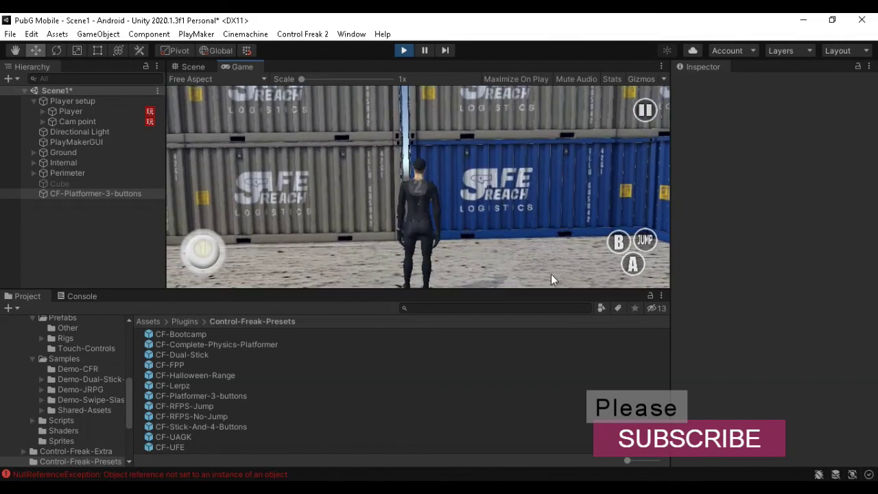